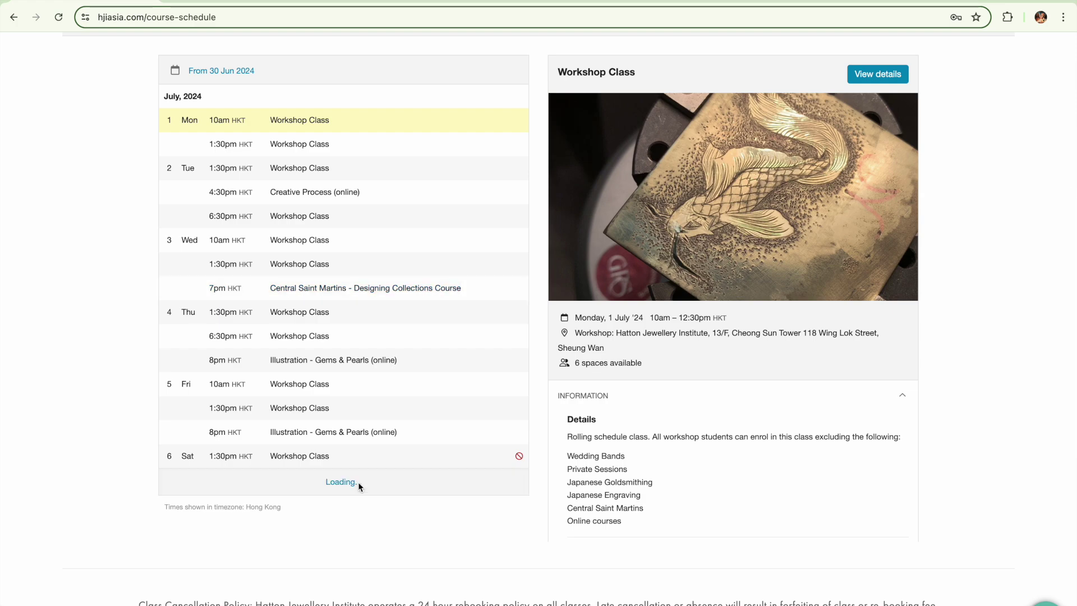
- Log in to the student booking account from the Course Schedule page
scroll(353, 295, down, 5)
scroll(353, 297, down, 2)
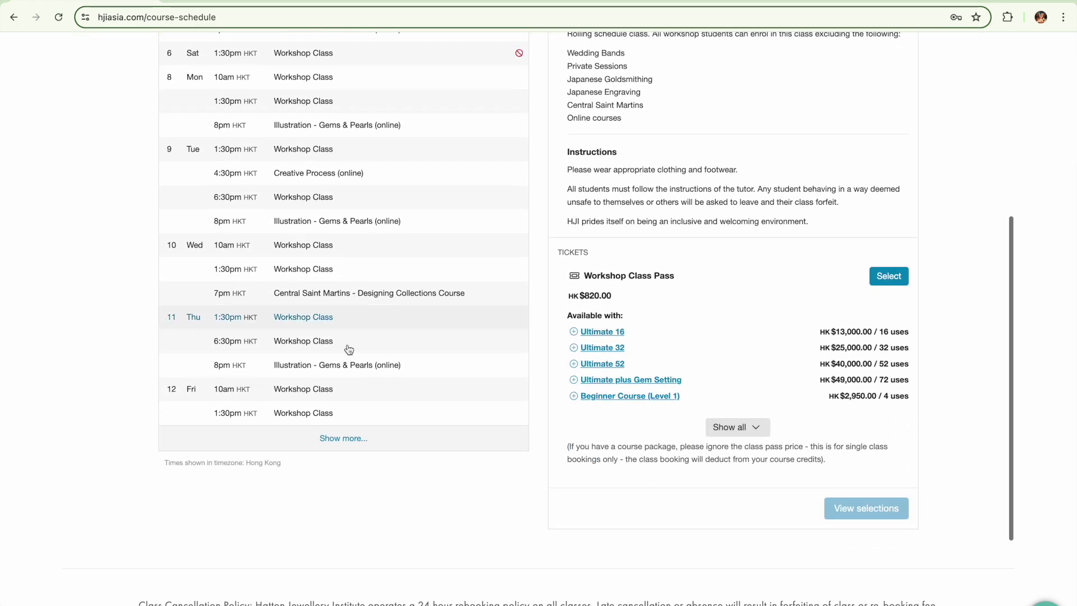
scroll(338, 267, down, 5)
scroll(320, 344, up, 17)
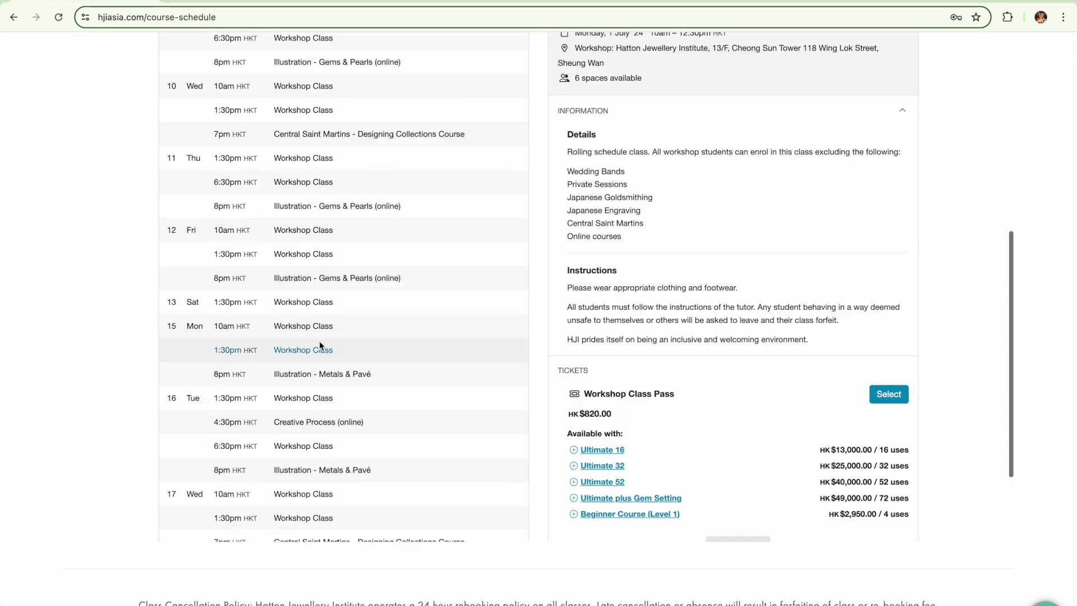
scroll(320, 344, up, 1)
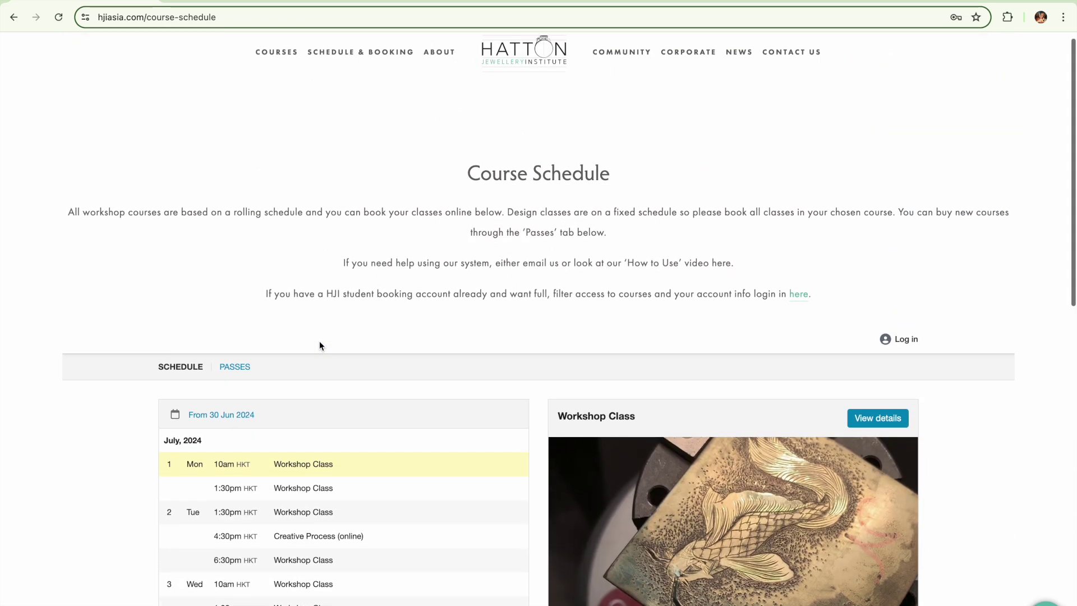
click(902, 341)
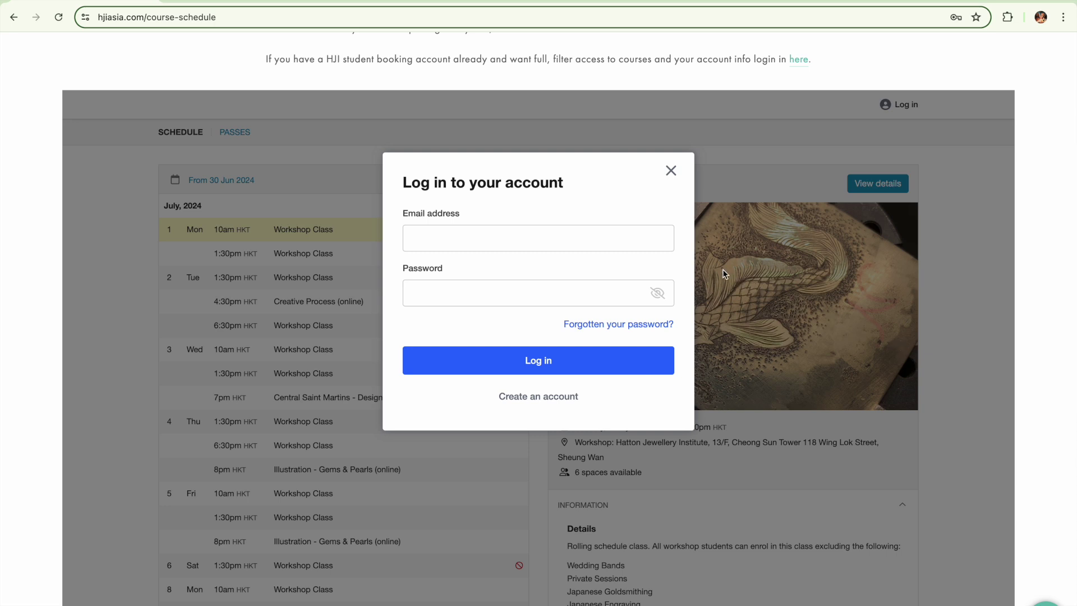
click(547, 360)
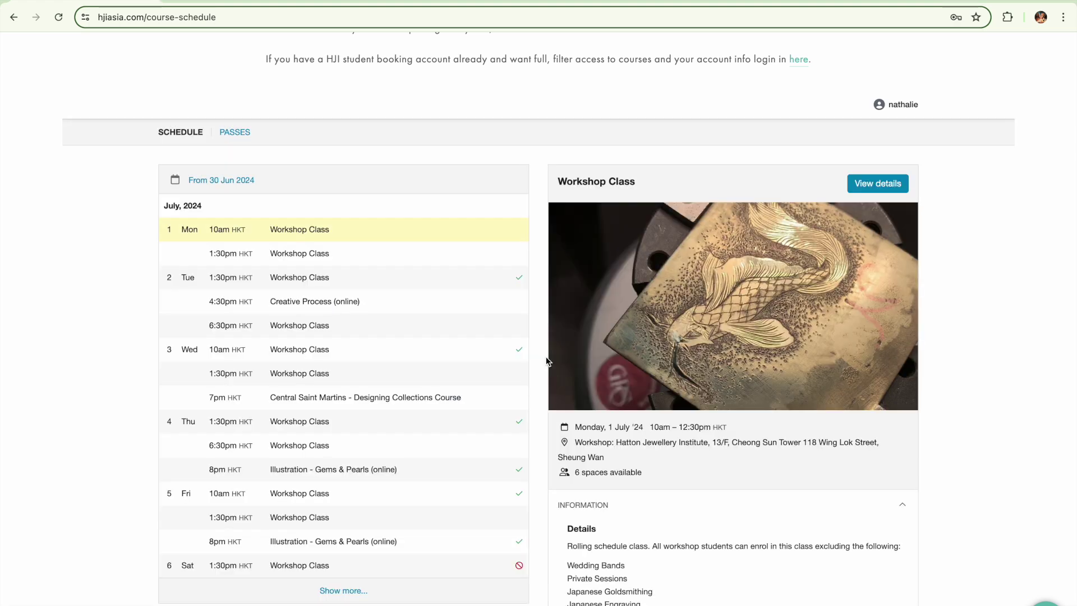
- Review the July 2024 class schedule while logged in, loading further dates beyond 6 July
scroll(401, 245, down, 3)
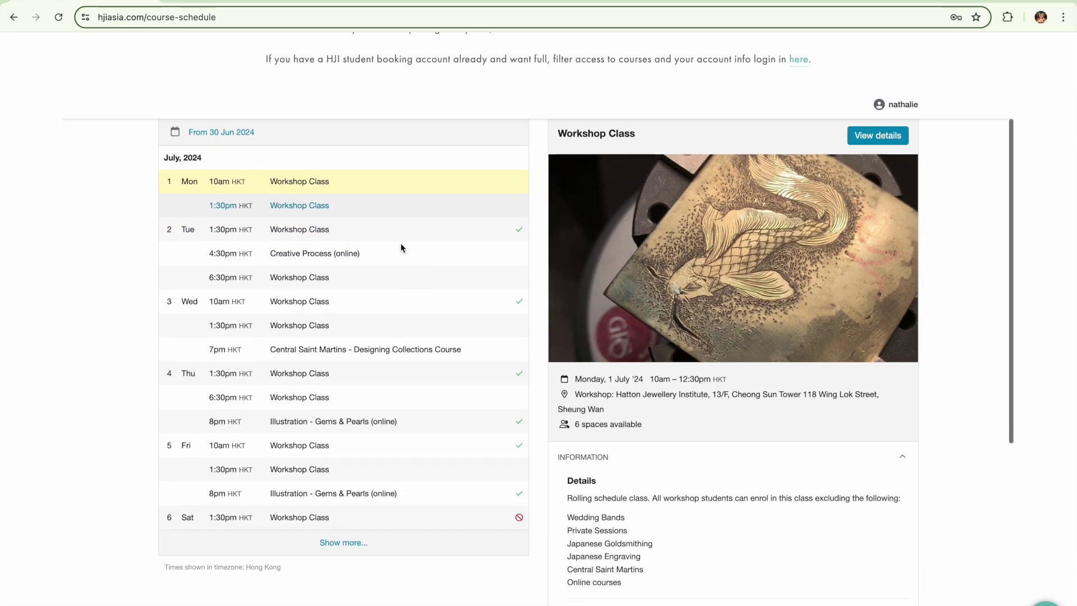
scroll(401, 246, down, 3)
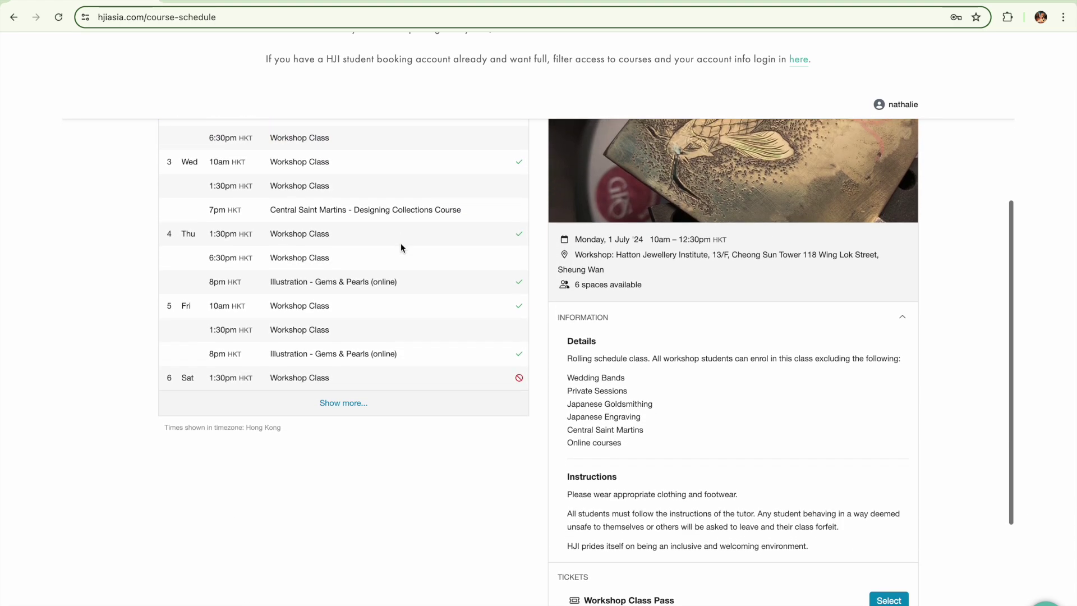
click(356, 403)
scroll(354, 407, down, 3)
scroll(591, 437, up, 4)
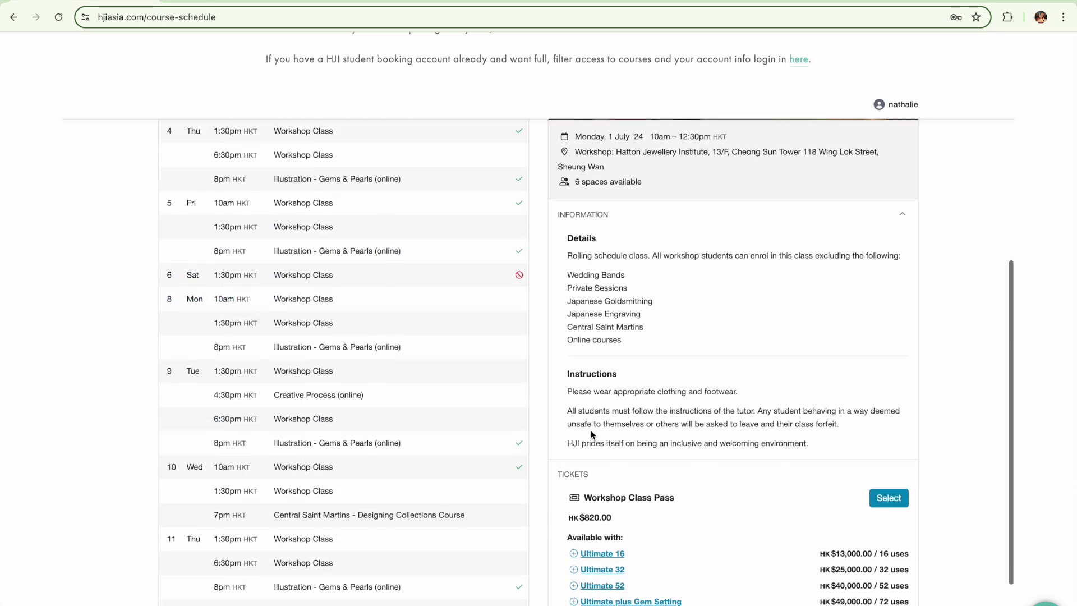
scroll(591, 434, up, 4)
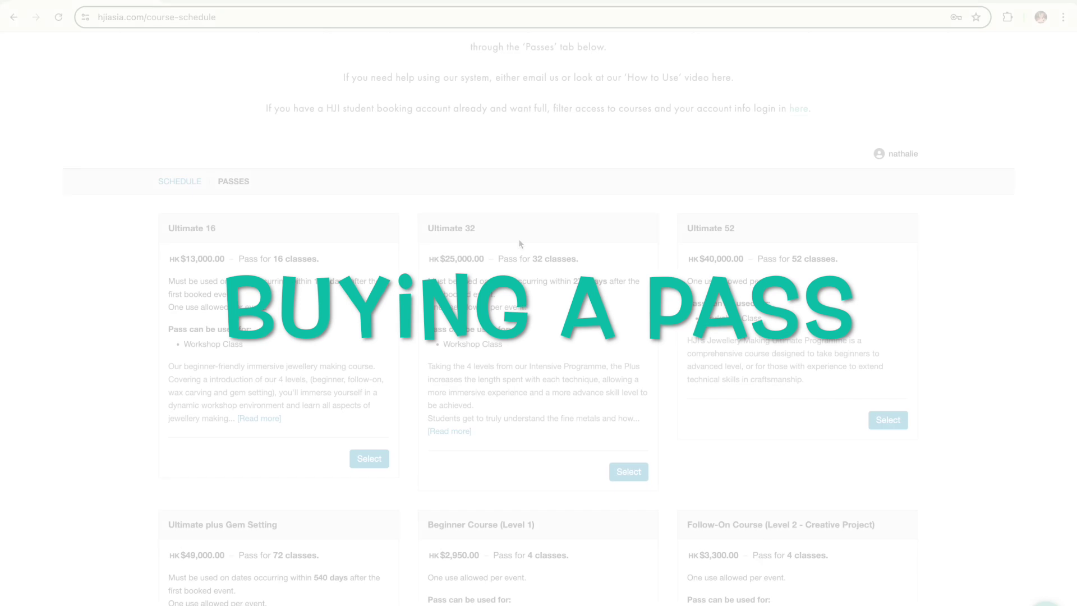
- Add one Ultimate 16 pass to the basket from the available passes and view the selections
scroll(519, 243, down, 6)
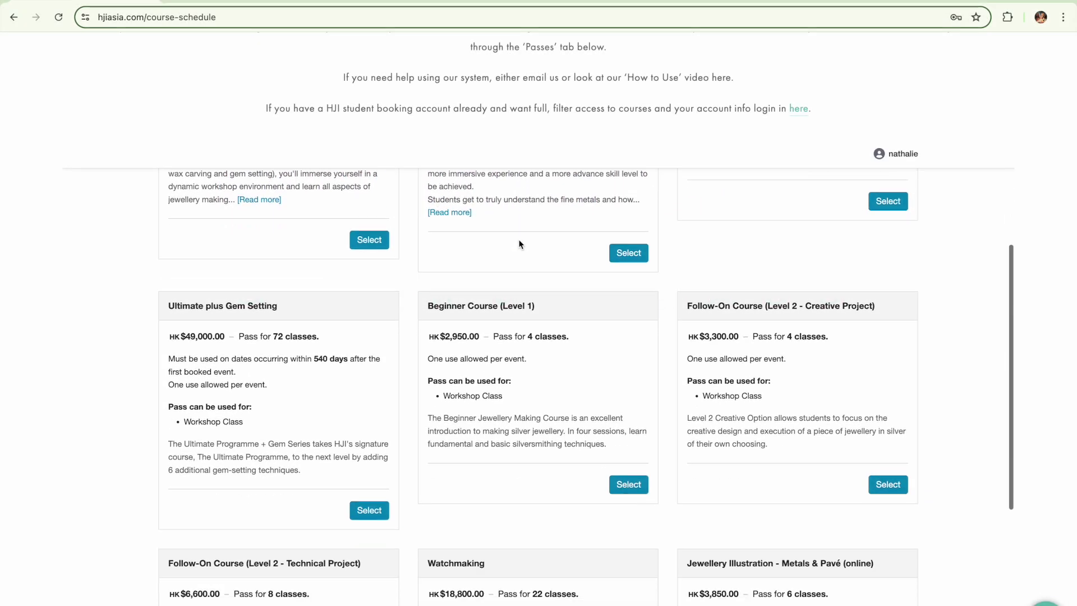
scroll(520, 244, up, 6)
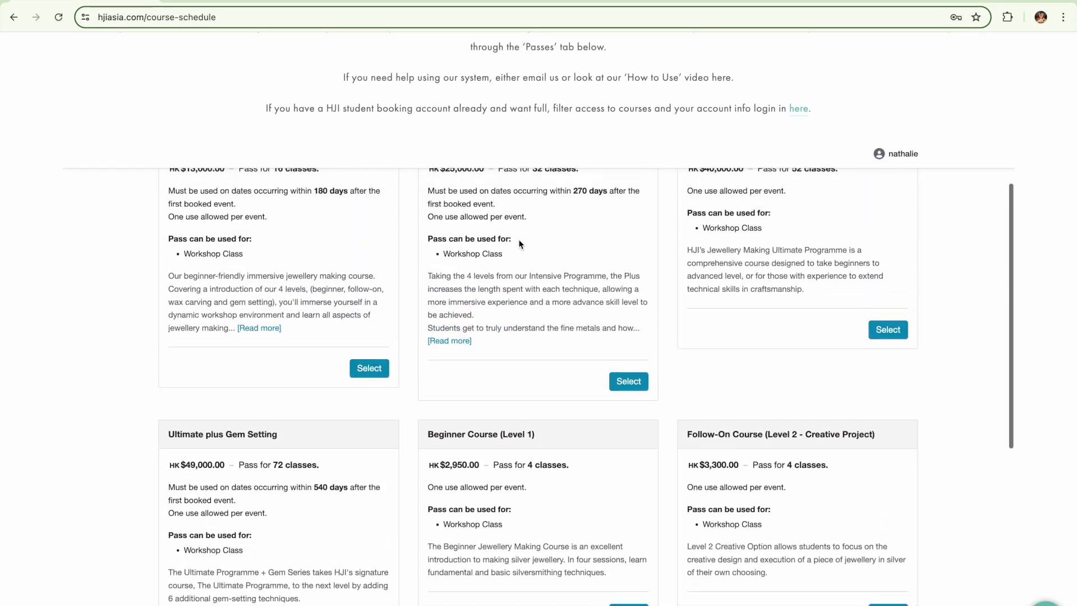
scroll(520, 244, down, 3)
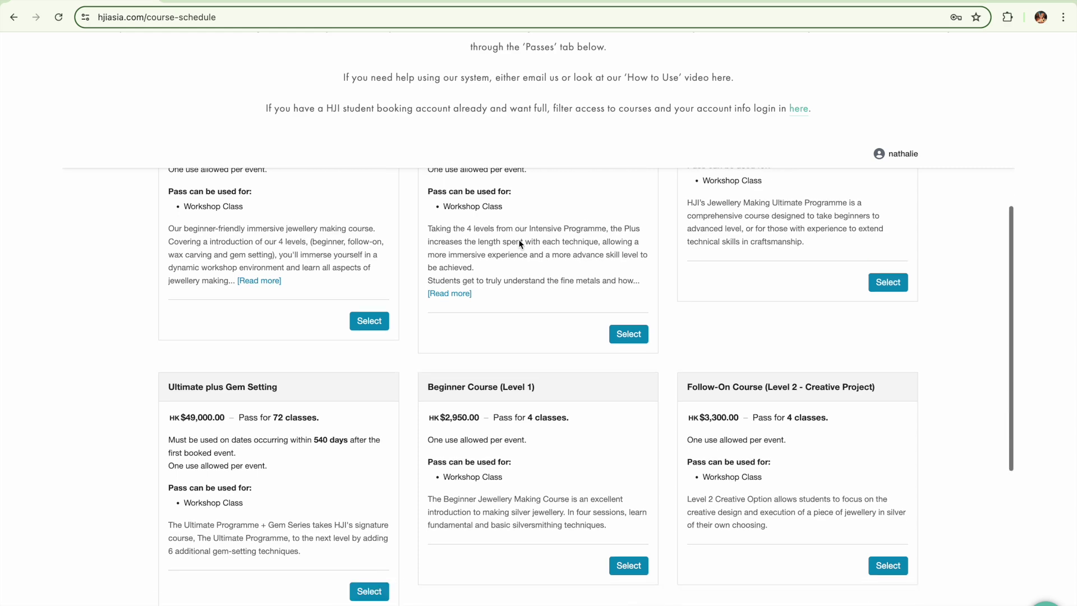
scroll(627, 530, up, 3)
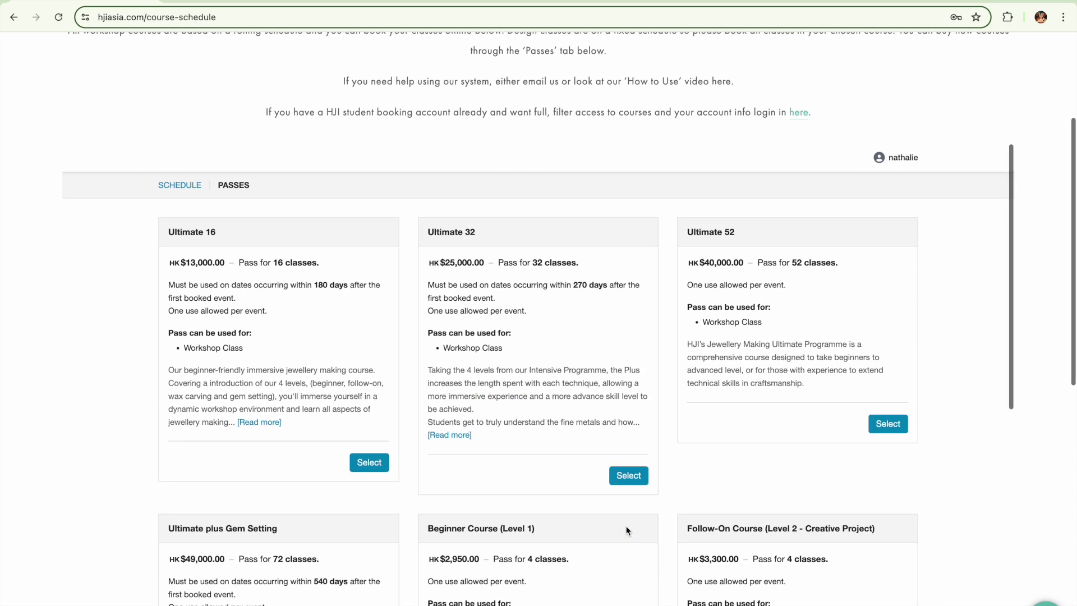
click(370, 460)
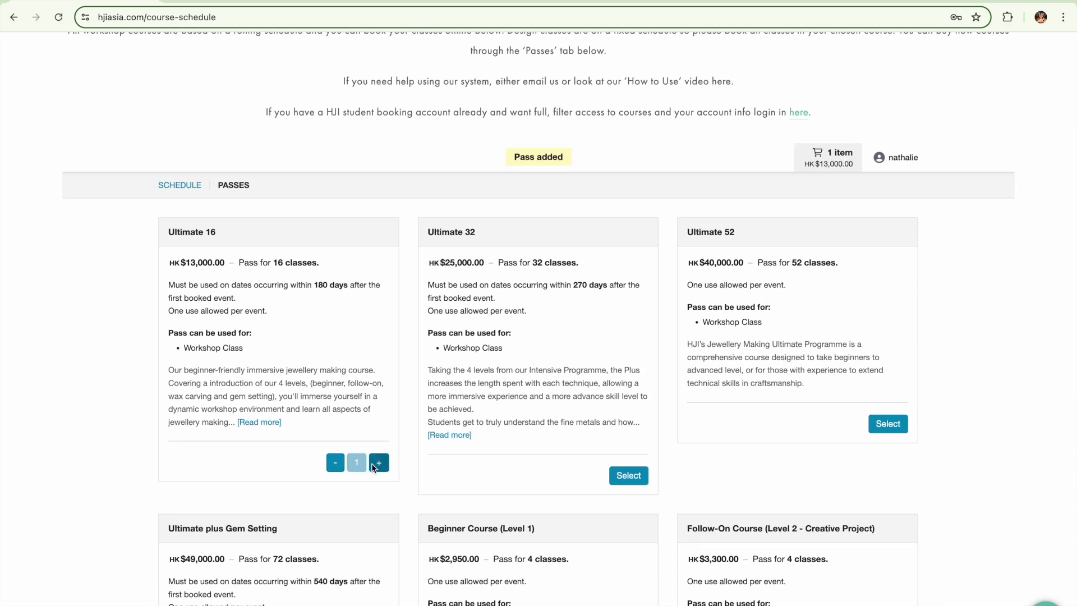
scroll(613, 370, down, 7)
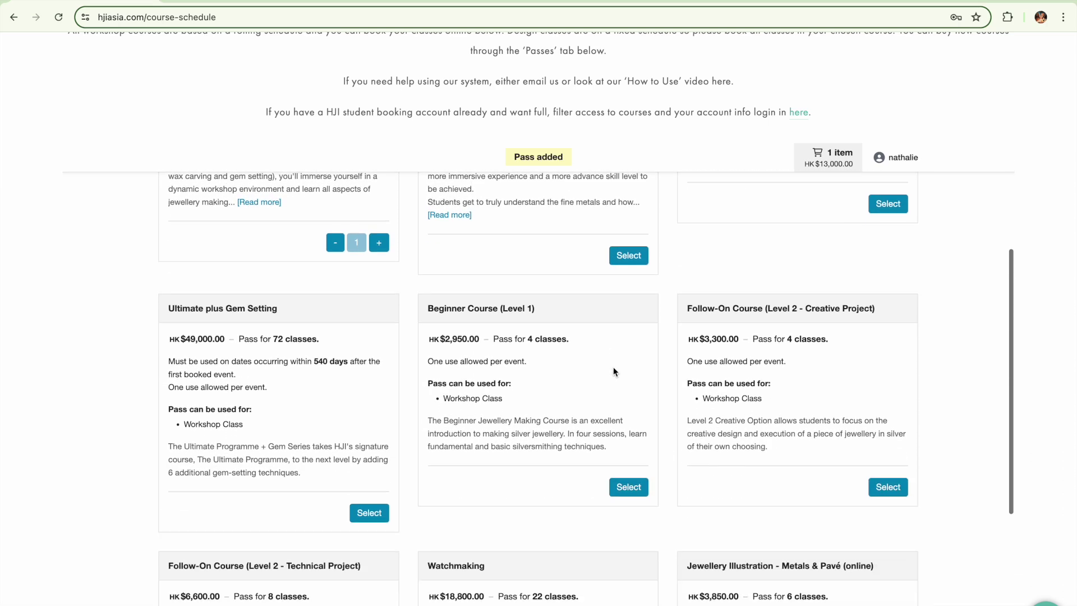
scroll(614, 367, down, 5)
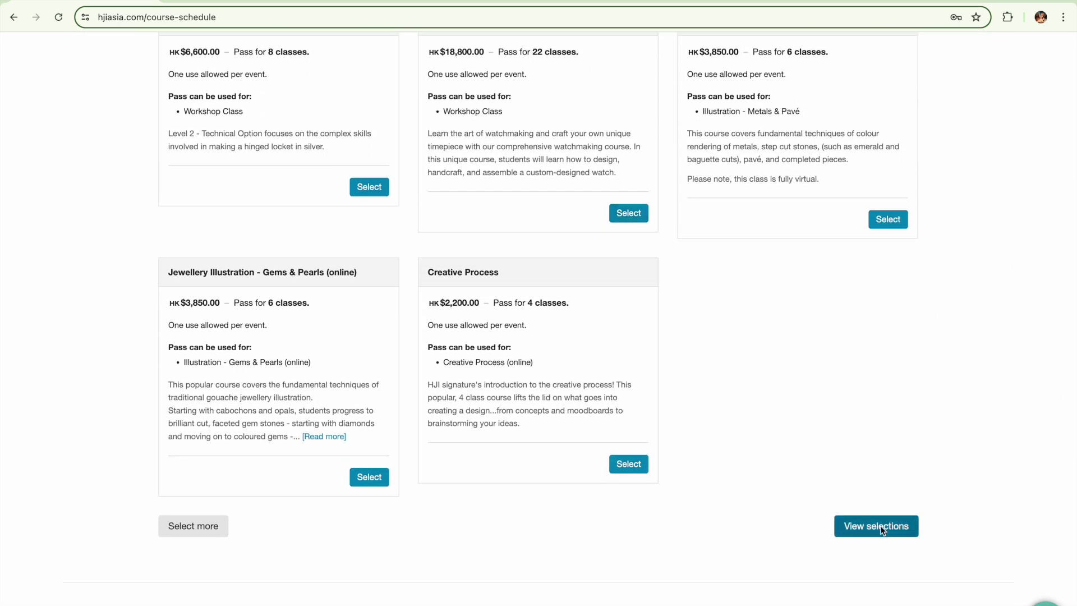
click(882, 529)
- Add one Workshop Class Pass ticket for the Monday 1 July 10am class and view the selections
click(219, 165)
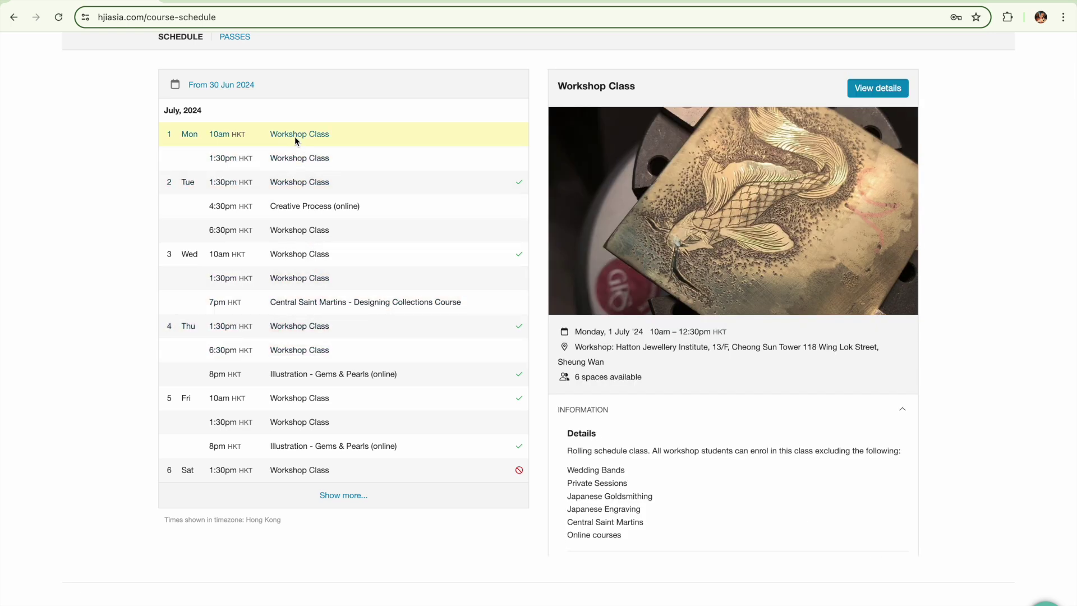
scroll(807, 307, down, 5)
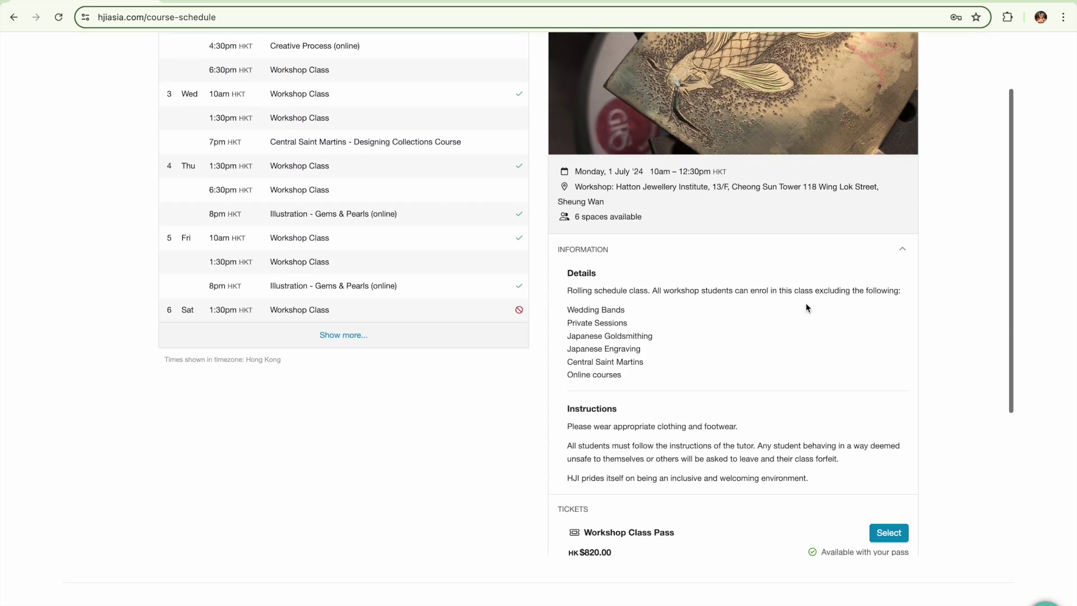
click(892, 409)
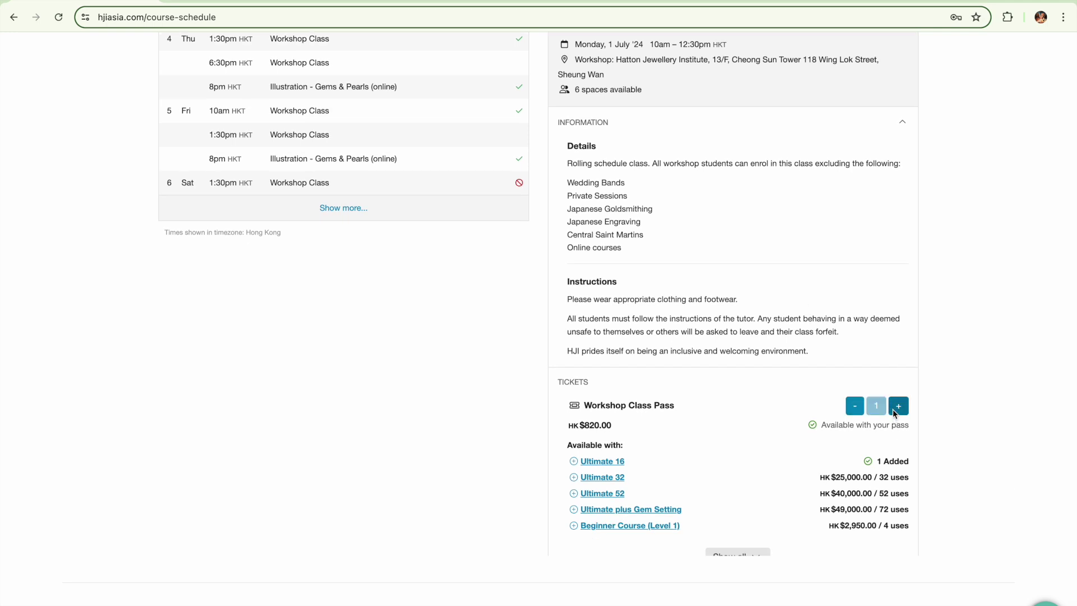
scroll(882, 361, down, 2)
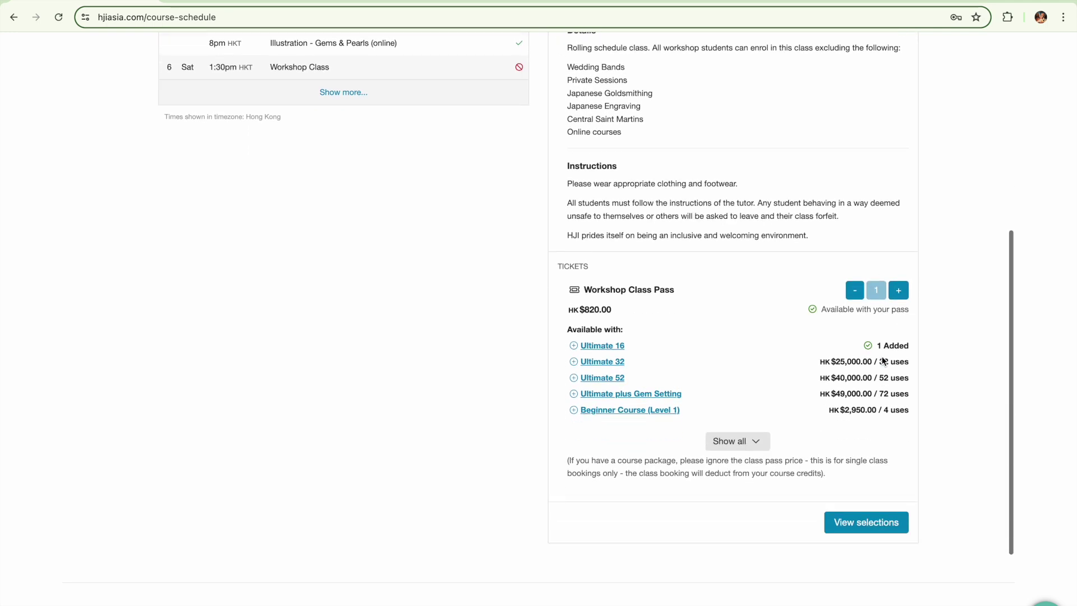
click(862, 523)
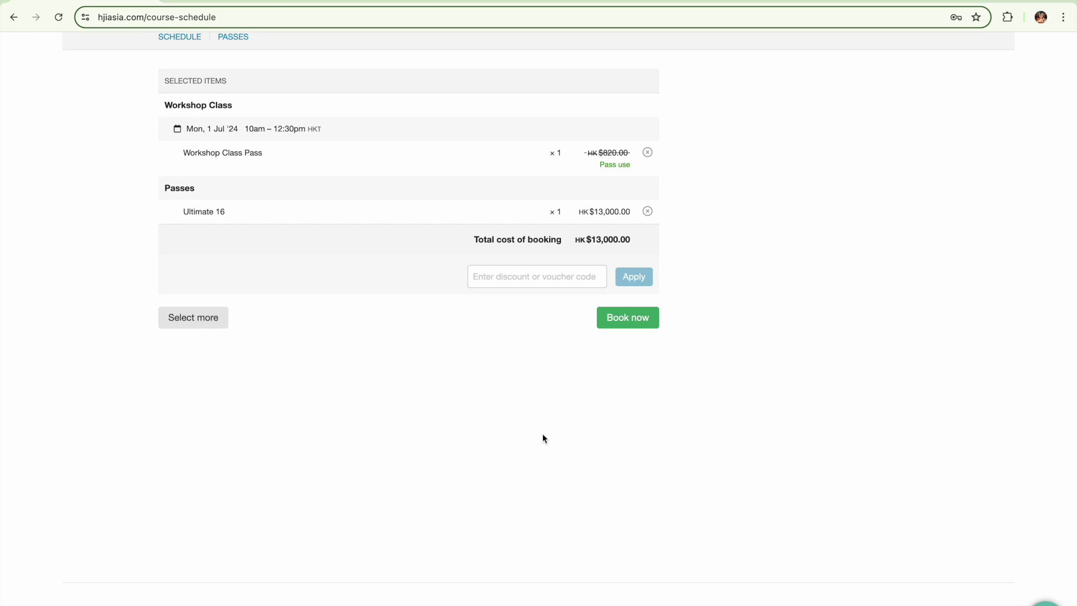
- Continue the checkout through the attendee details to the card payment form
scroll(542, 438, up, 4)
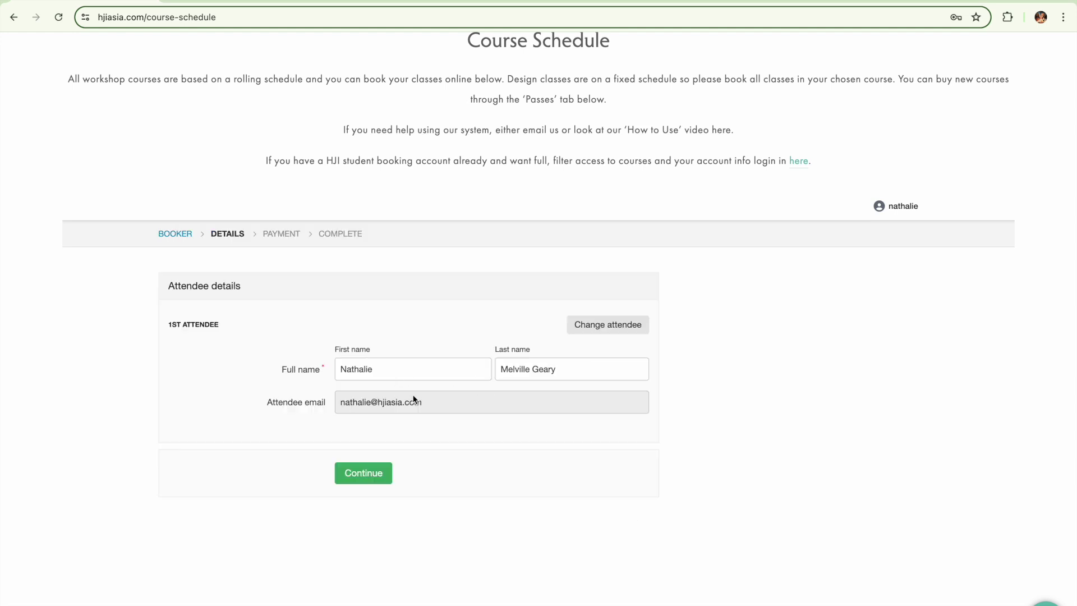
click(364, 473)
scroll(443, 392, down, 1)
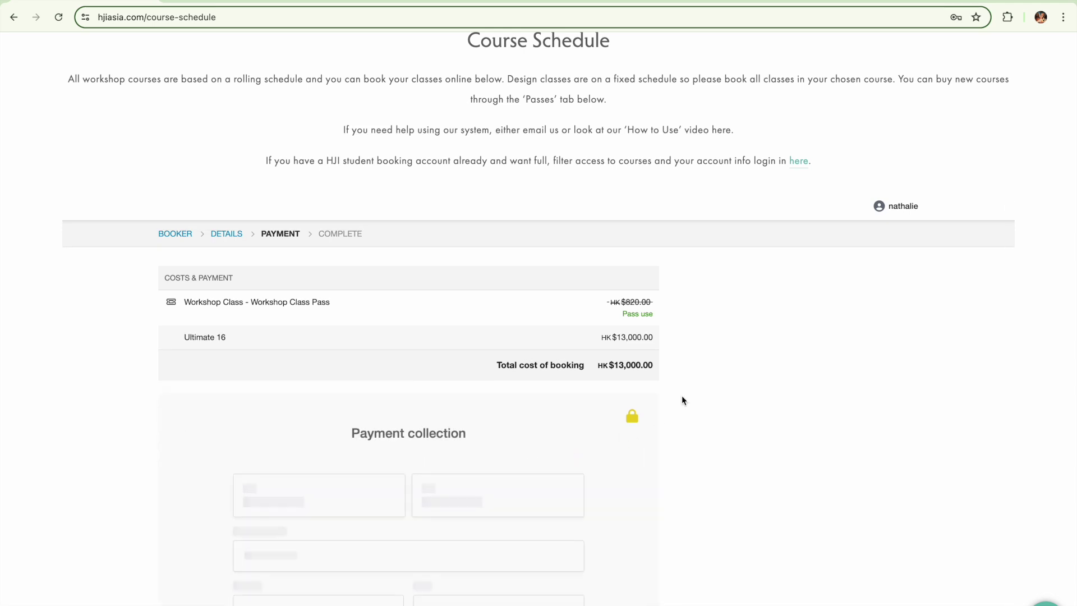
scroll(681, 399, down, 3)
scroll(681, 400, down, 2)
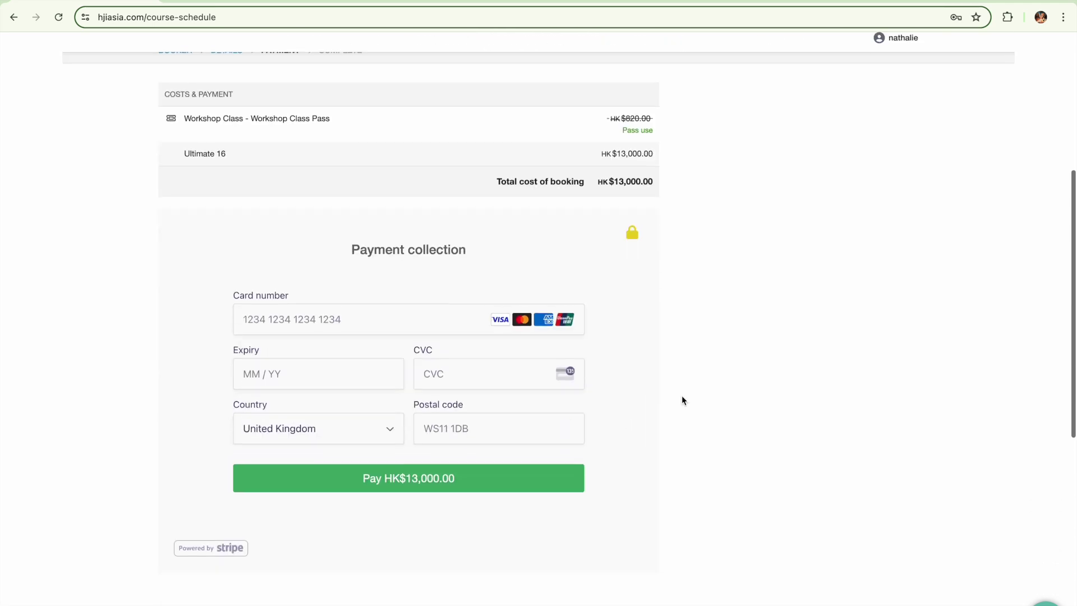
- Return from the card form and complete the booking by offline payment, with "T&C" as the additional information
click(14, 17)
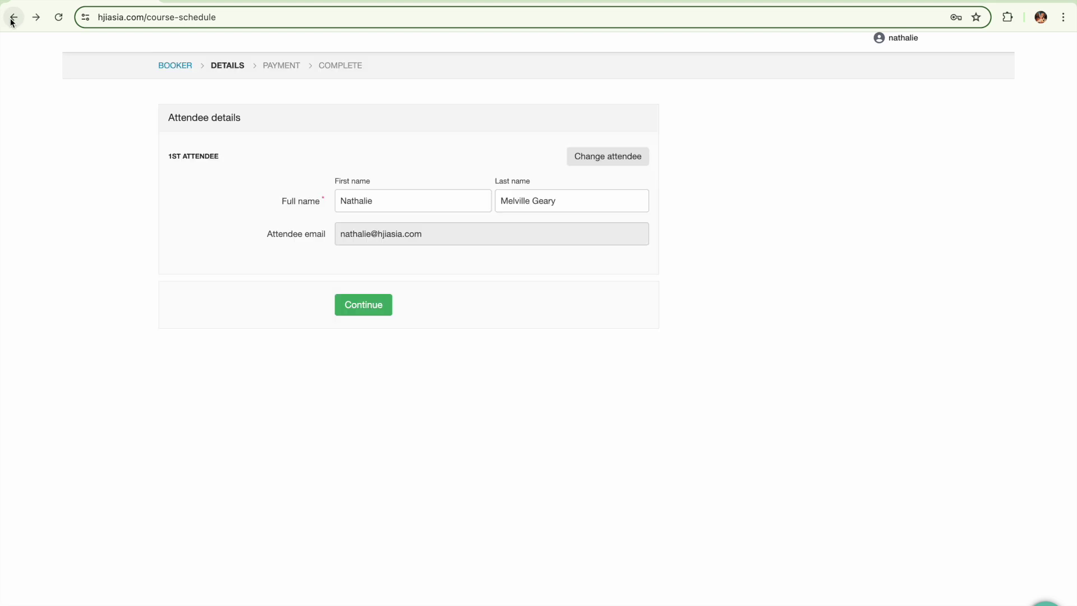
click(371, 308)
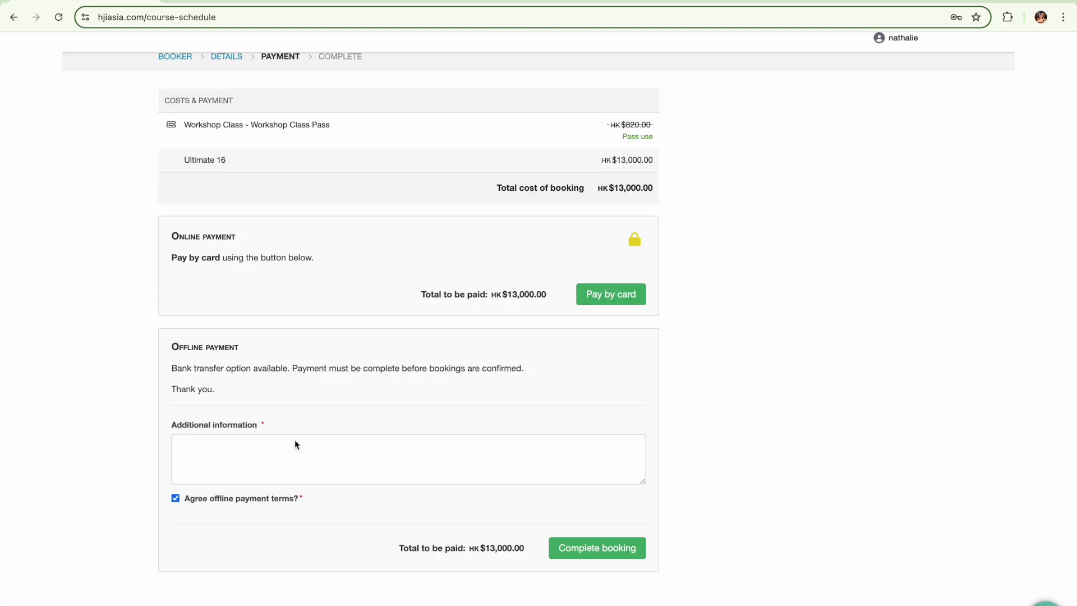
click(294, 441)
text(T&C)
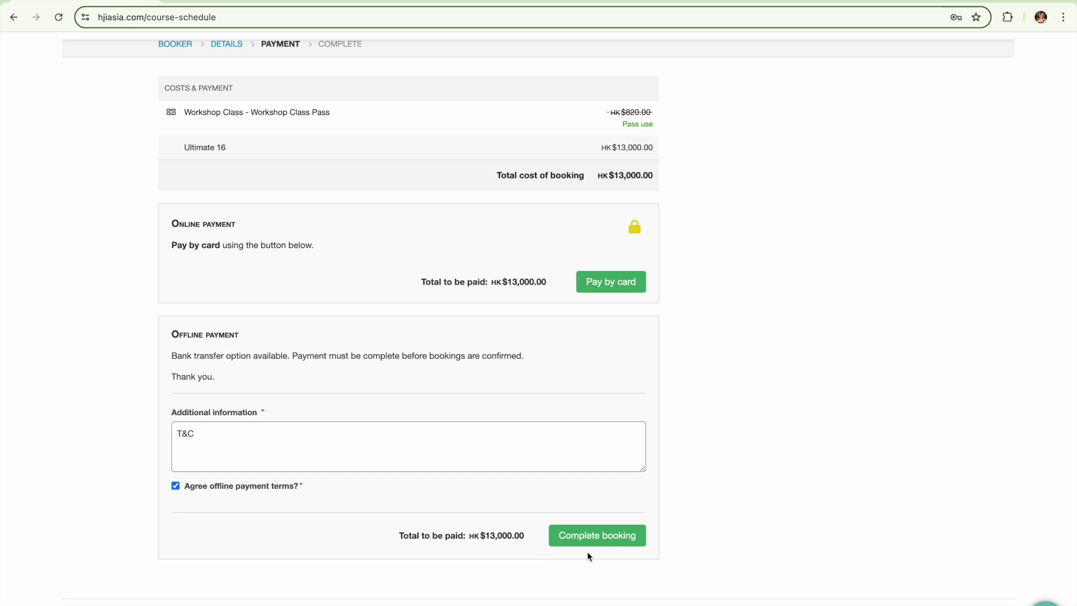
click(595, 535)
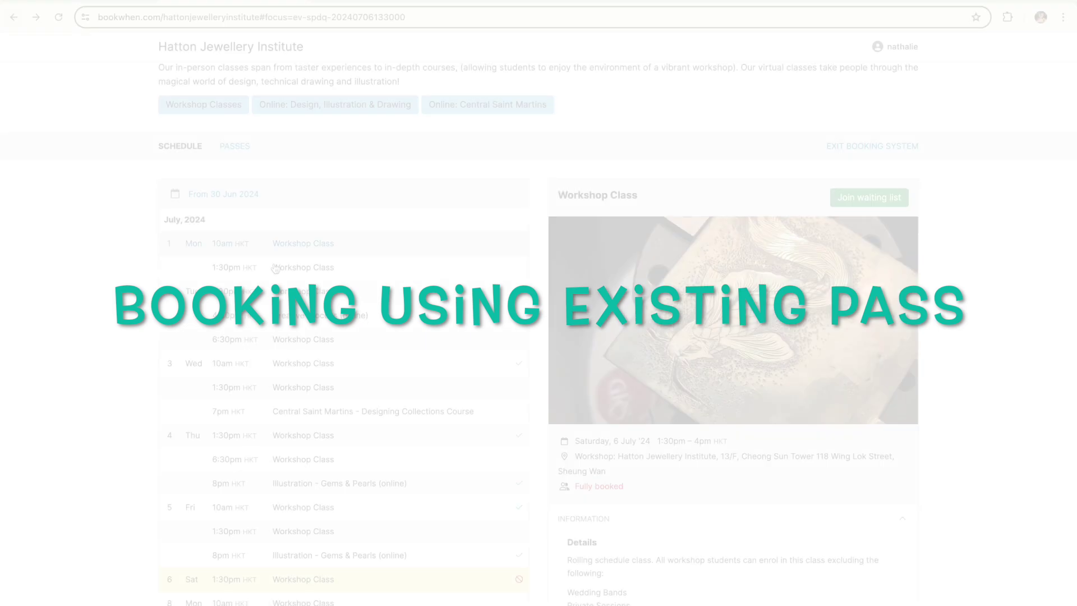
- Add Workshop Class Pass tickets for Monday 8 July at 10am and 1:30pm and Tuesday 9 July at 6:30pm
scroll(278, 275, down, 5)
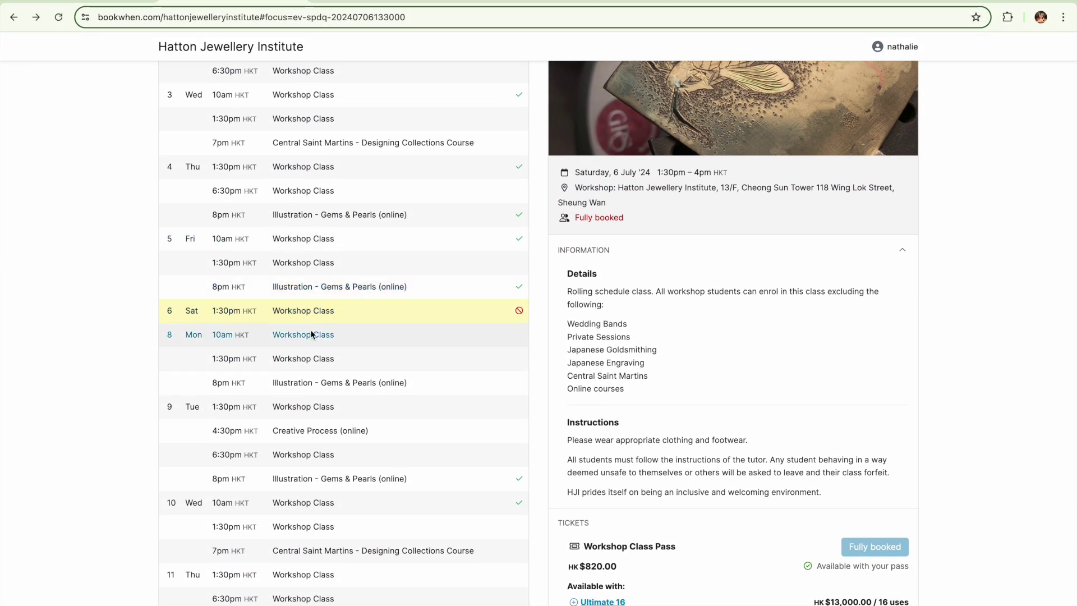
click(312, 334)
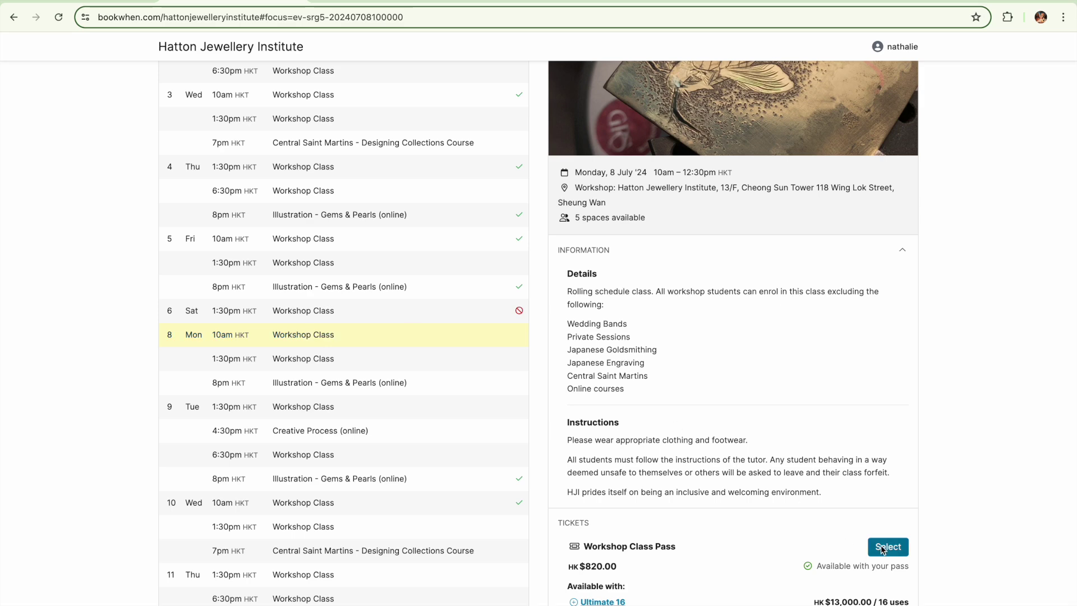
click(886, 547)
click(885, 548)
click(387, 455)
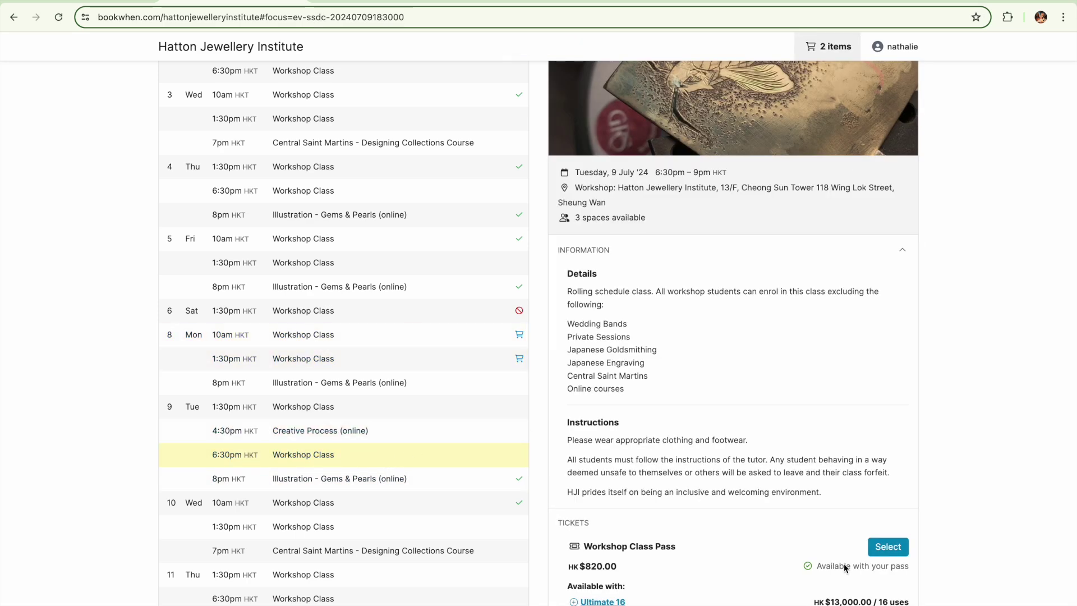
click(888, 546)
- Check out the three selected workshop classes using the existing pass and continue past the attendee details
scroll(872, 462, down, 3)
scroll(872, 463, down, 2)
click(863, 534)
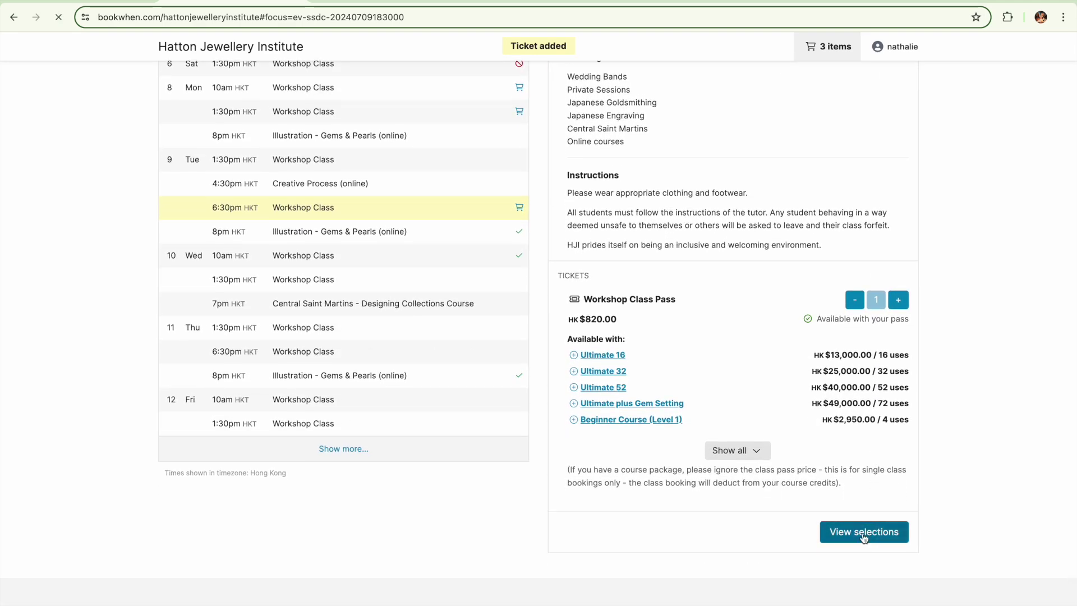
scroll(584, 367, down, 3)
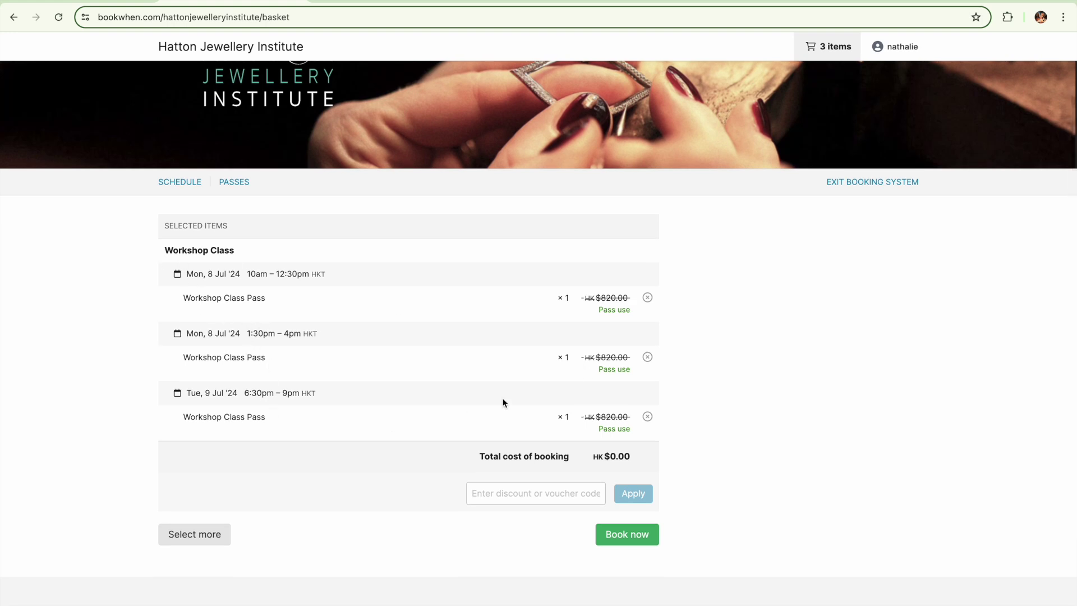
click(631, 537)
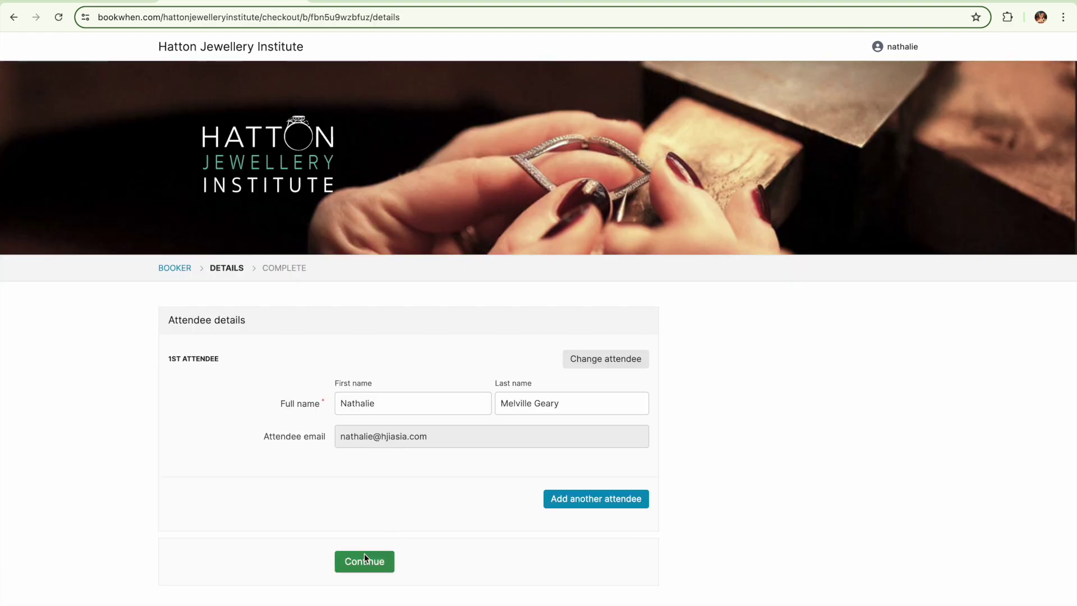
click(365, 557)
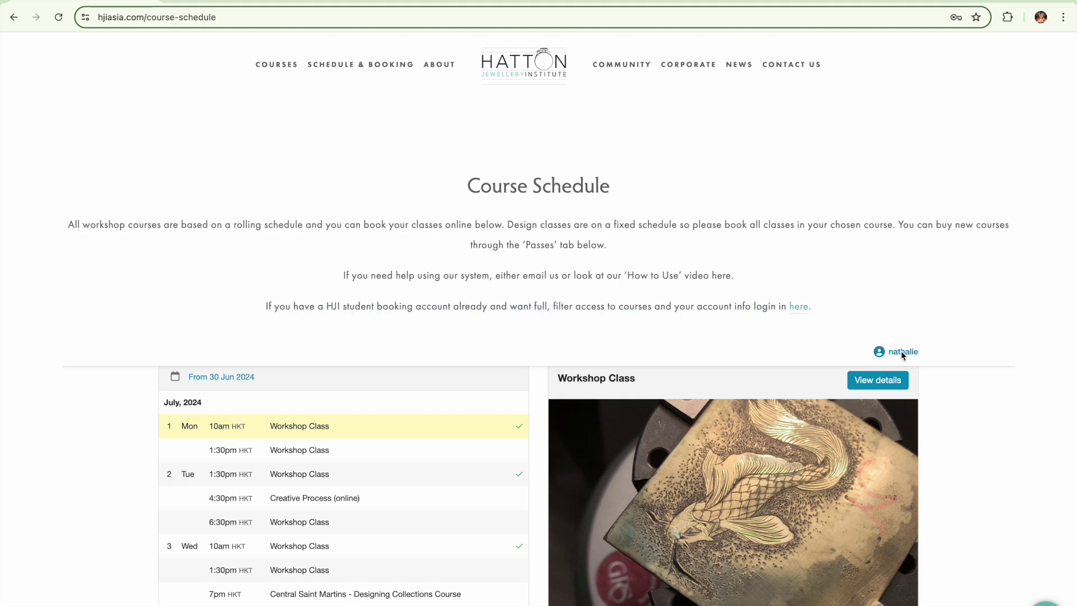
- Open the student booking account through the login link on the course schedule page and view its events and passes
click(900, 351)
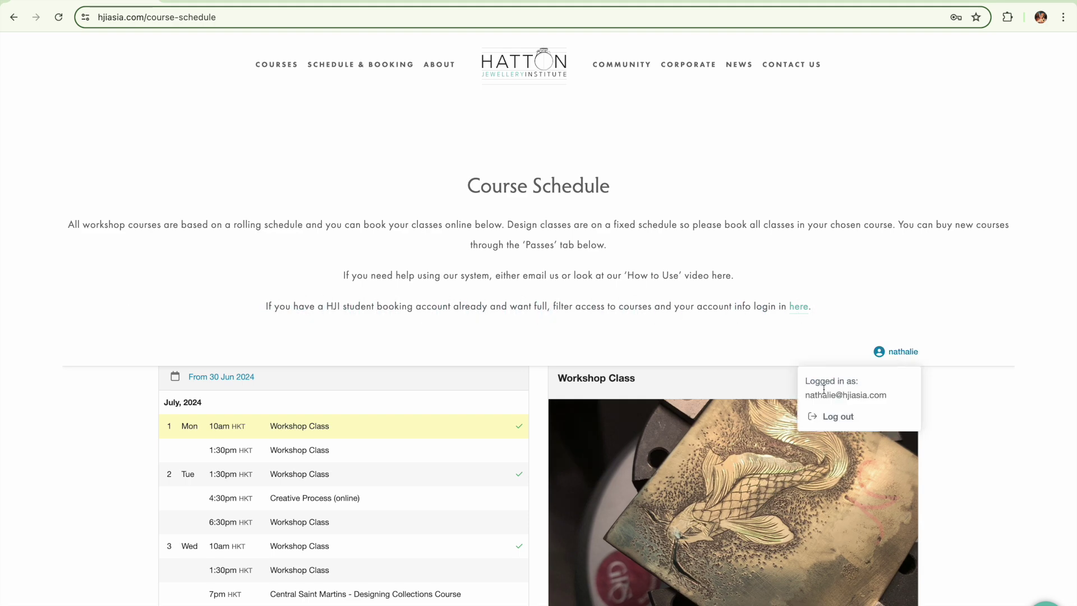
click(887, 348)
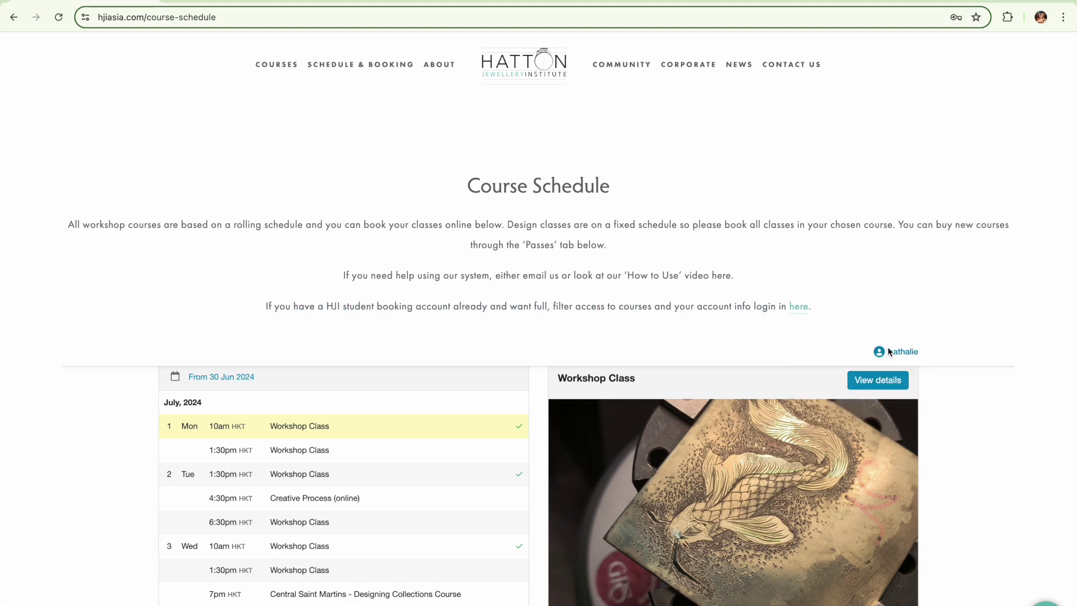
click(798, 306)
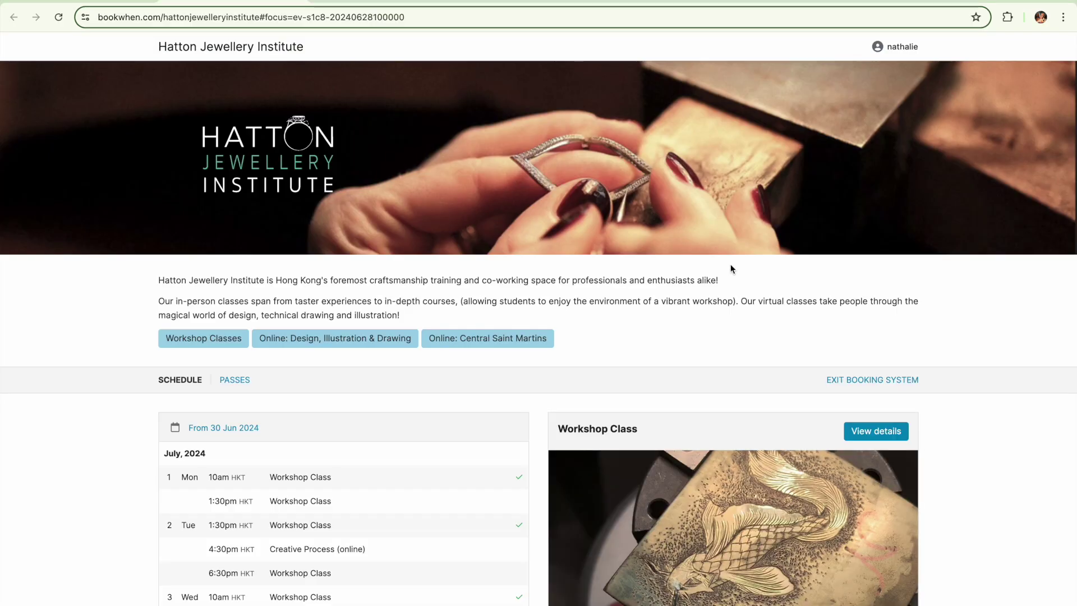
click(908, 45)
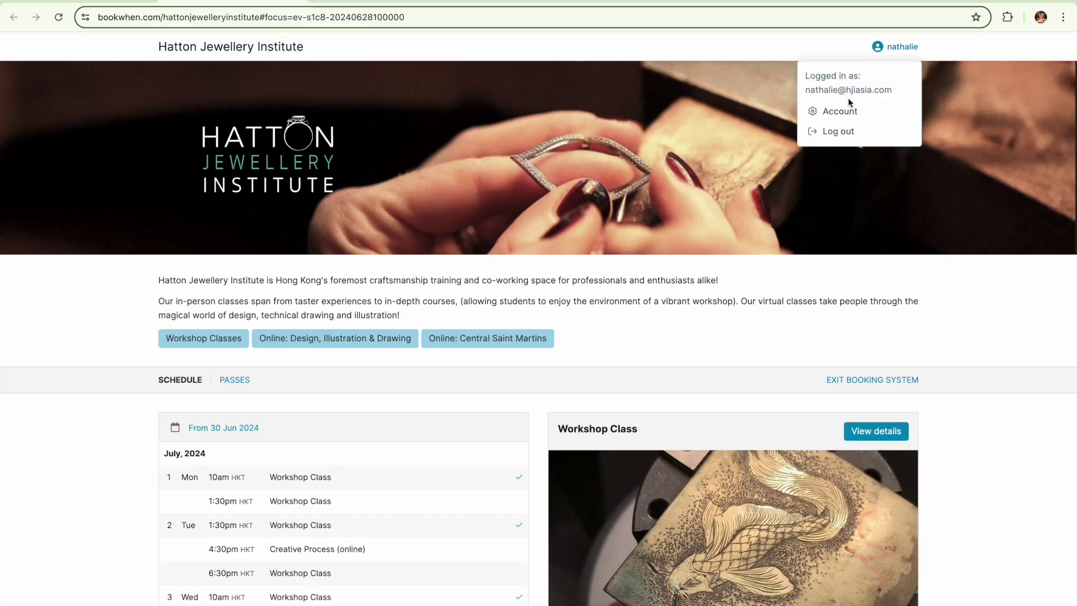
click(839, 114)
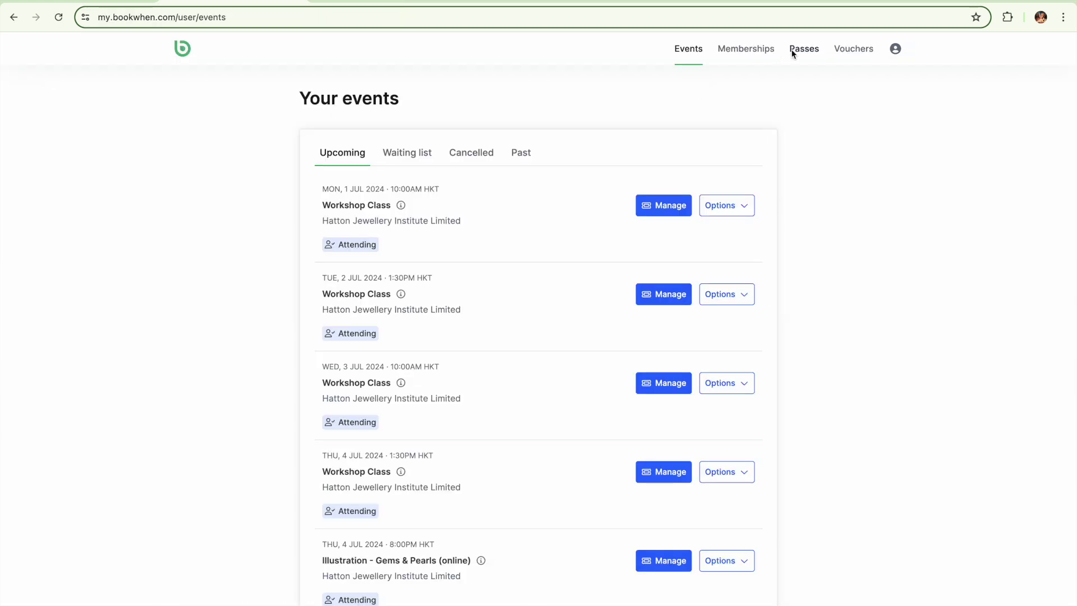
click(791, 53)
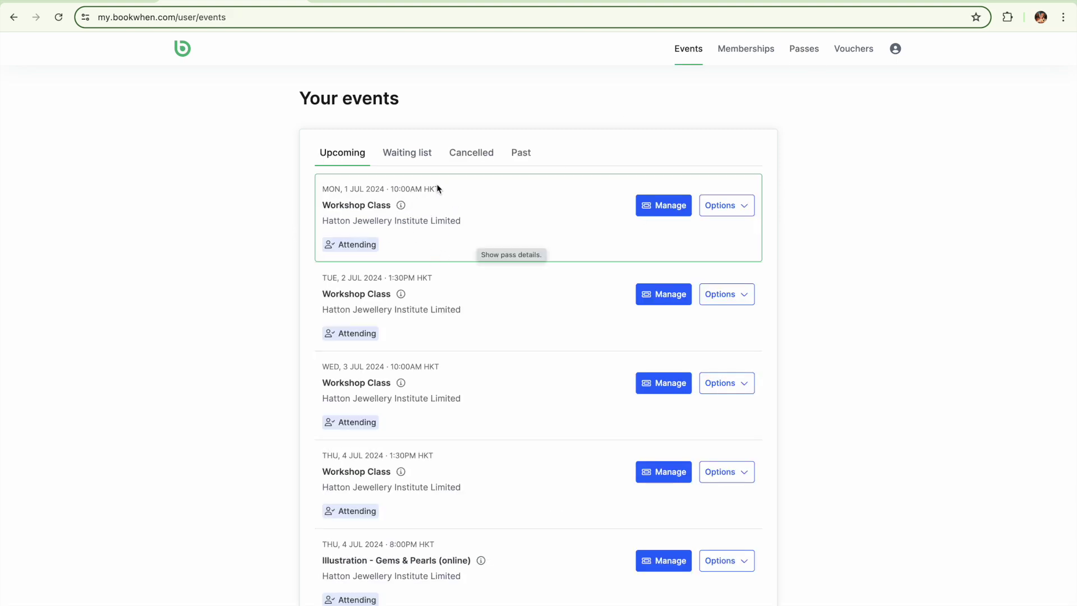
- Cancel the Workshop Class ticket for Monday 1 July 2024 at 10:00am in the upcoming events
click(660, 205)
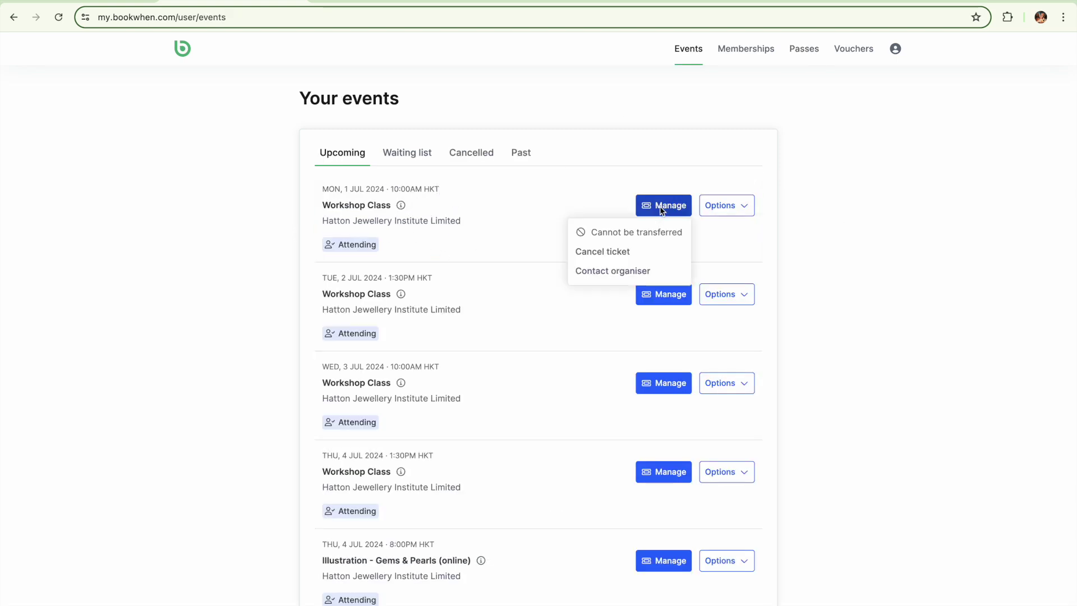
click(605, 252)
click(712, 282)
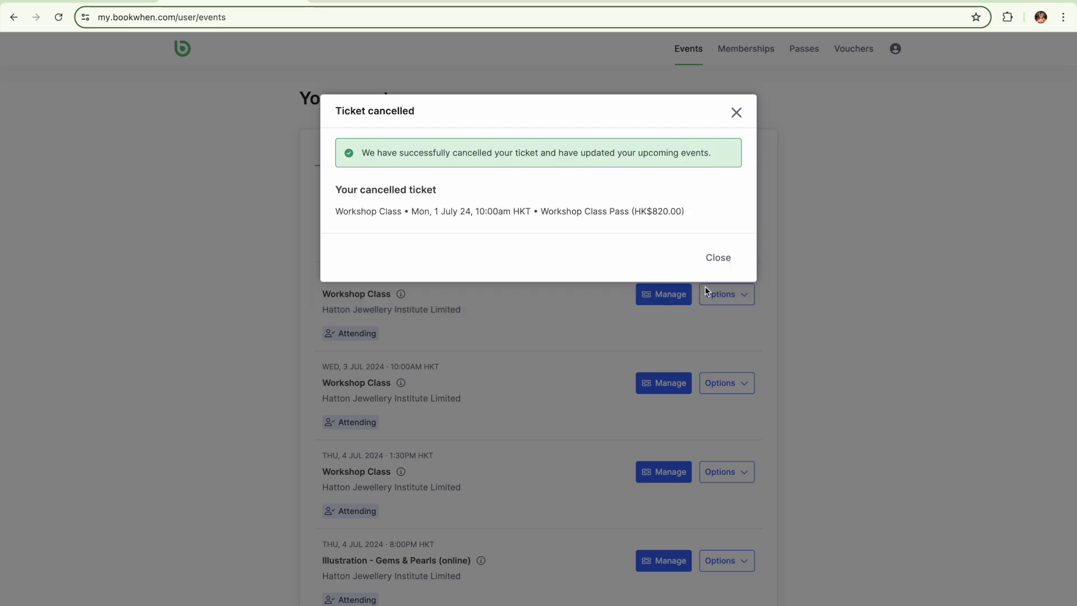
click(719, 257)
- View the details of the active Ultimate 16 pass, then return to the upcoming events
click(803, 54)
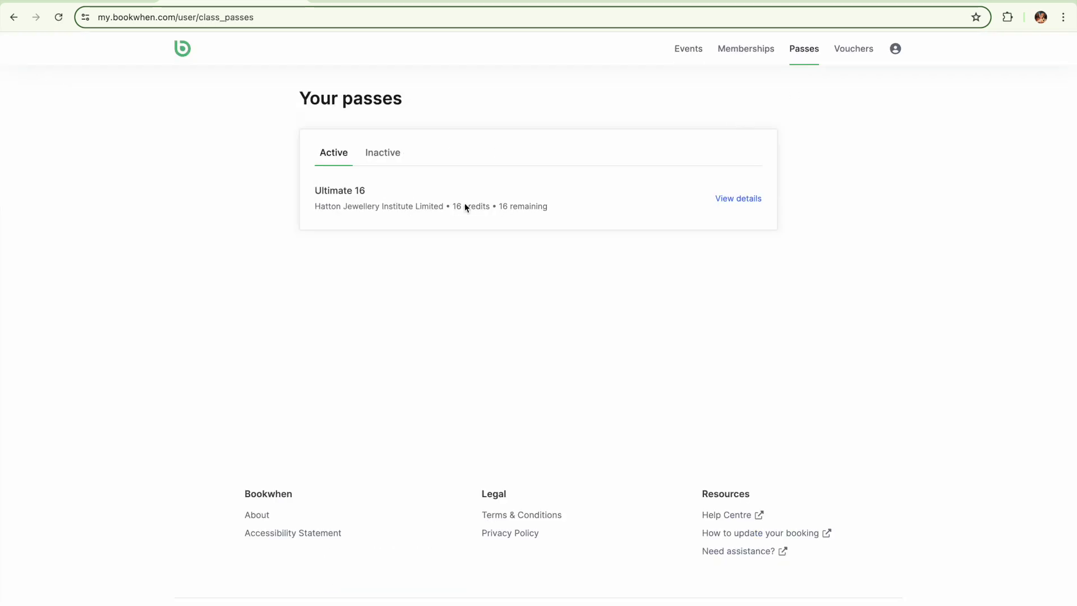
click(737, 199)
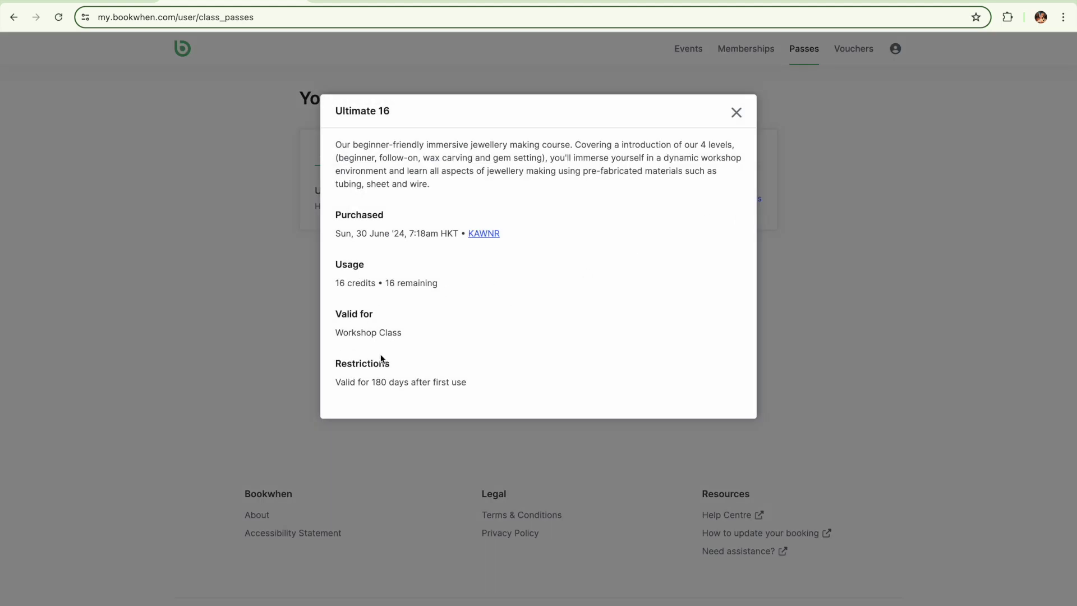
click(737, 112)
click(690, 51)
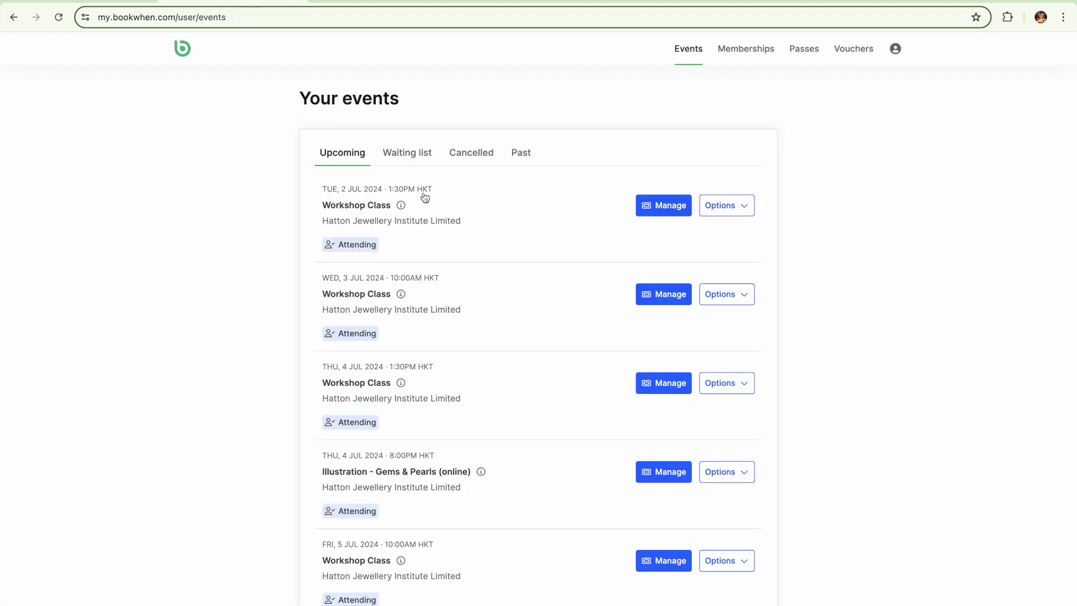
- Return to the booking schedule and filter it to the Online: Design, Illustration & Drawing classes
click(414, 226)
click(415, 184)
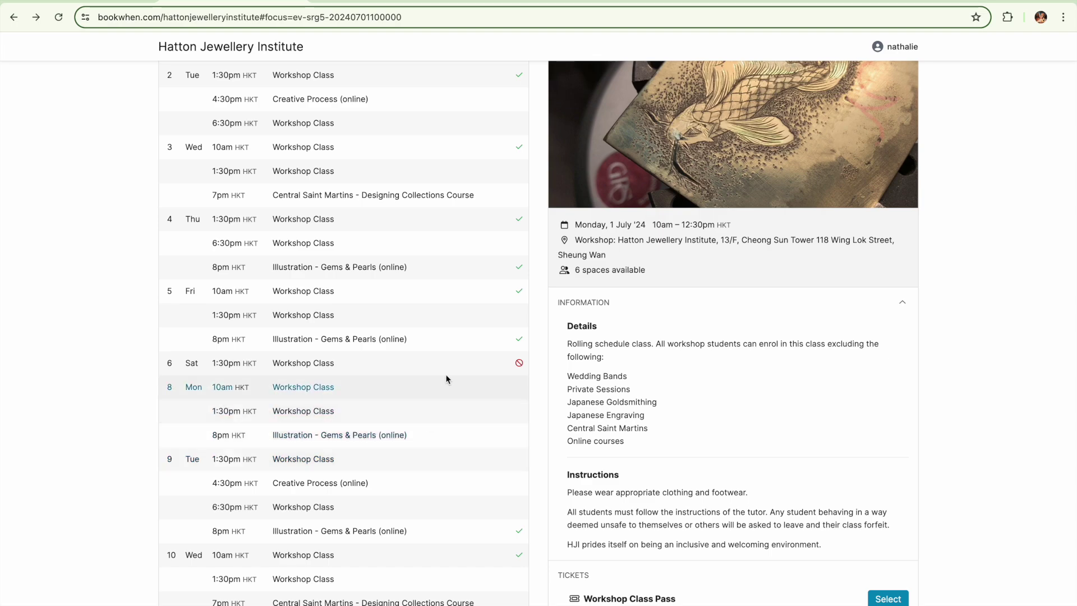
click(442, 369)
scroll(721, 395, up, 4)
click(872, 198)
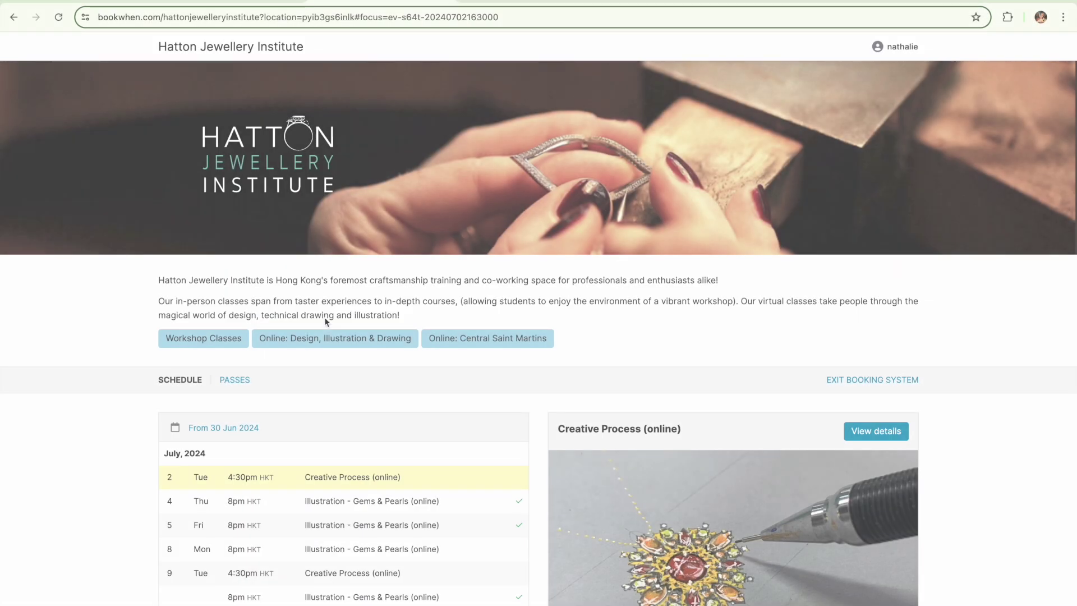
- Examine the course information and ticket options of the Illustration - Gems & Pearls (online) class on Thursday 4 July
scroll(325, 319, down, 3)
scroll(324, 321, down, 1)
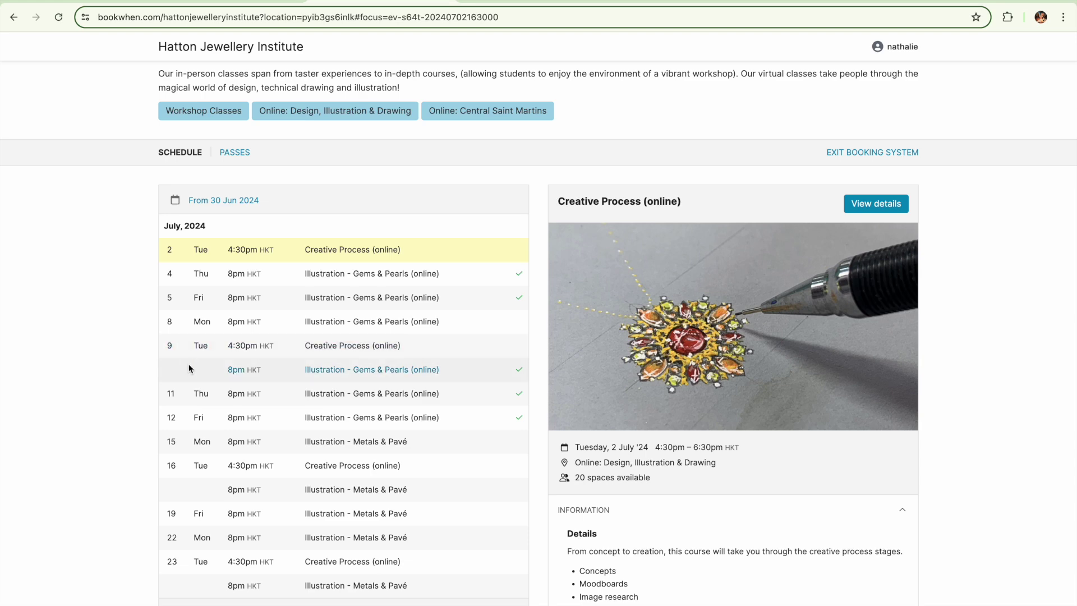
click(404, 273)
scroll(727, 355, down, 6)
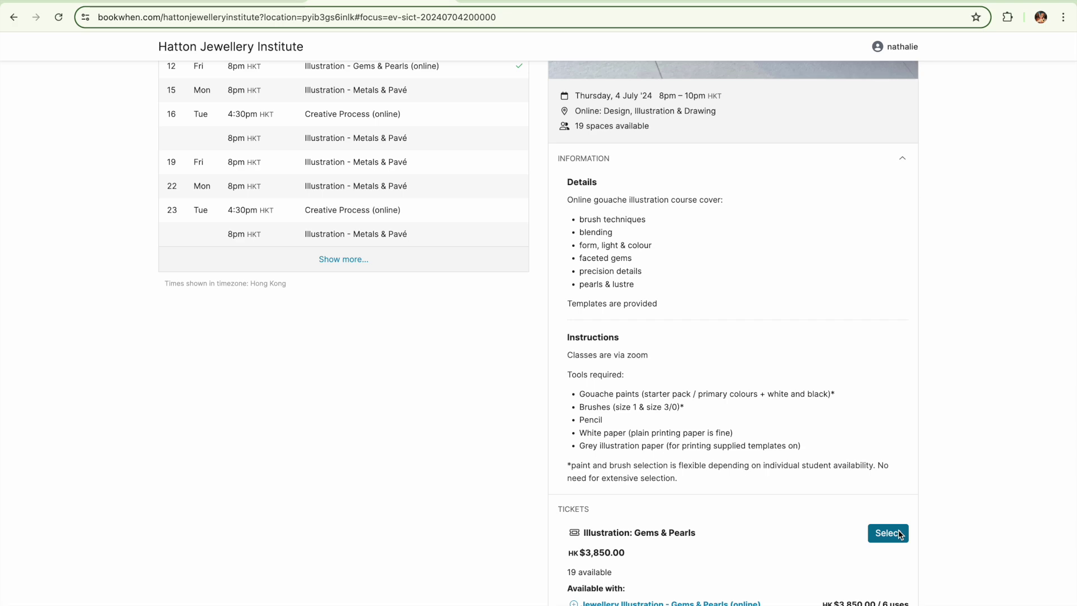
scroll(897, 529, up, 6)
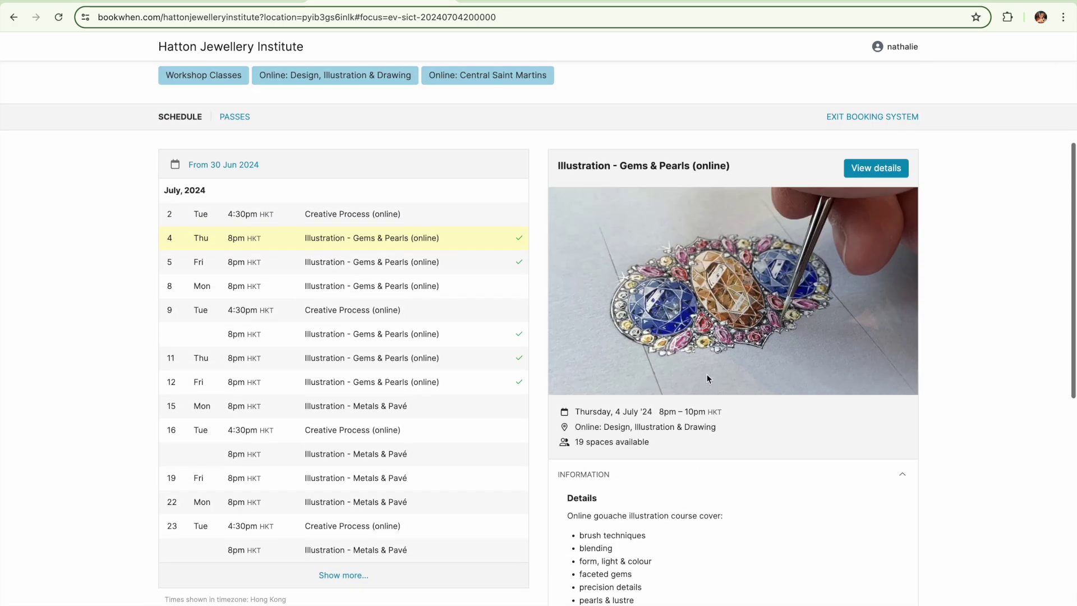
- Add the Jewellery Illustration - Metals & Pavé (online) pass to the basket and view the selections
click(239, 118)
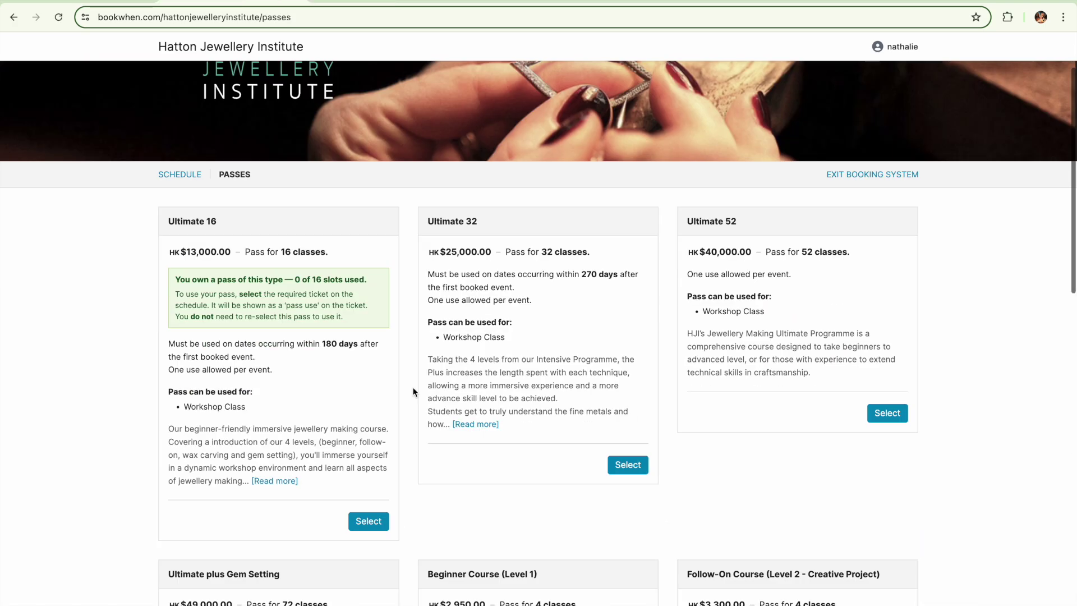
scroll(414, 391, down, 15)
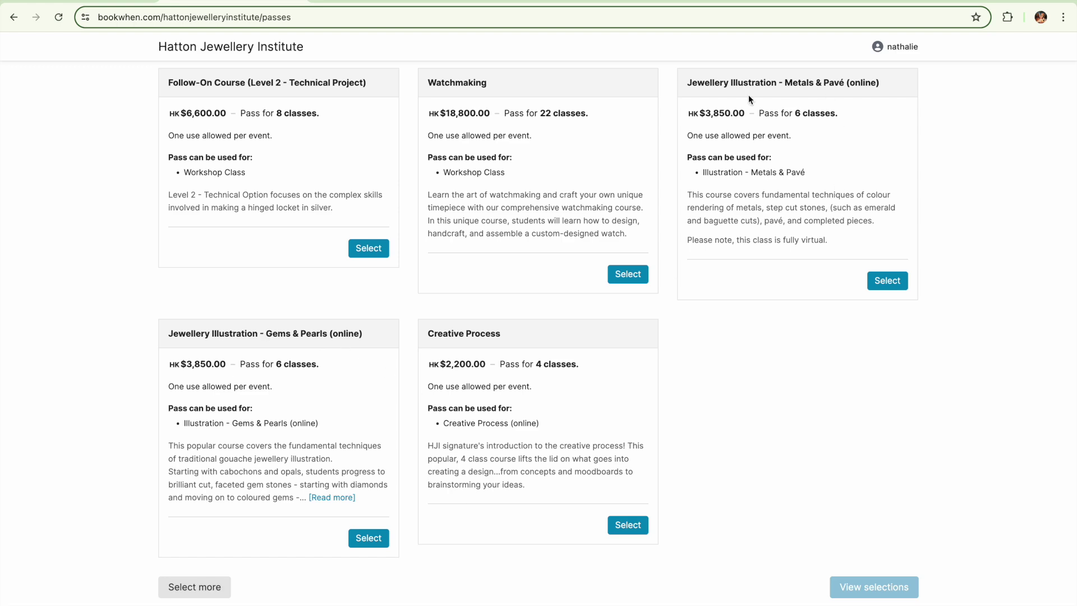
click(887, 281)
click(872, 587)
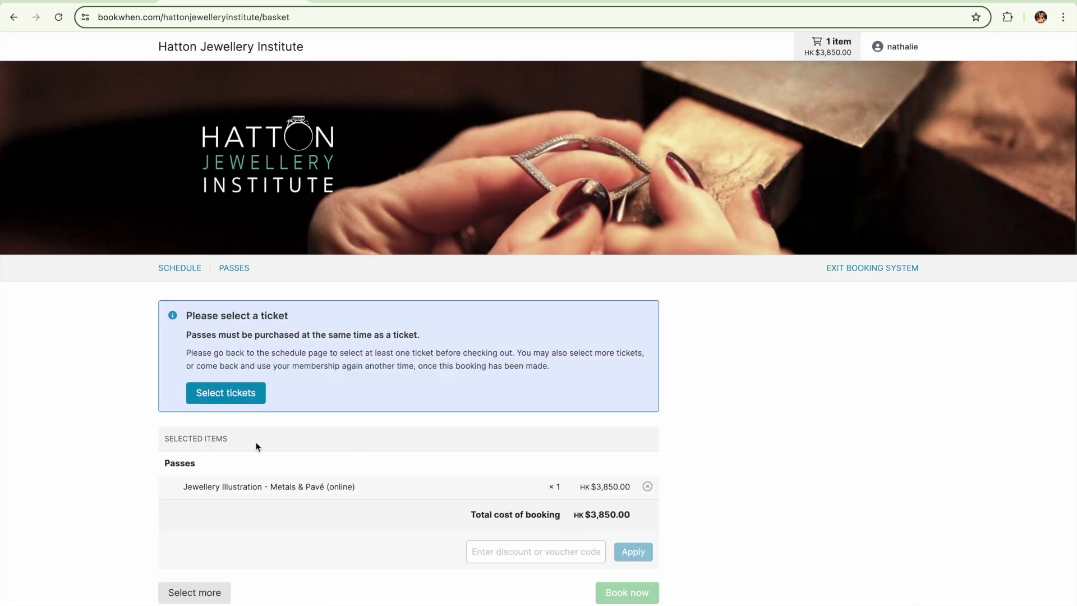
- Go on to ticket selection, filter the schedule to Online: Design, Illustration & Drawing and show more dates
click(230, 395)
click(320, 336)
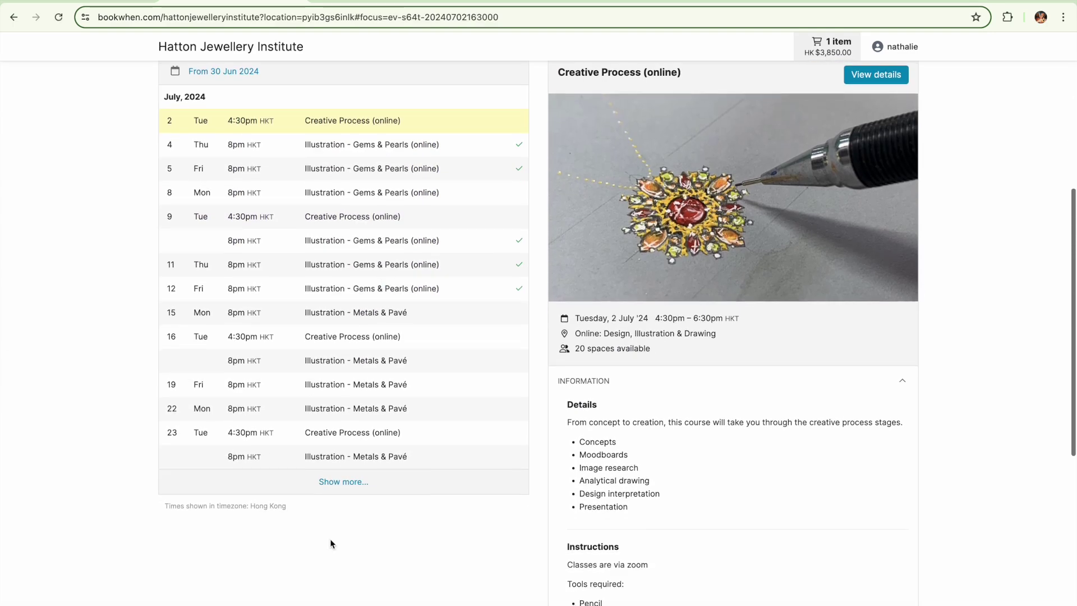
click(348, 481)
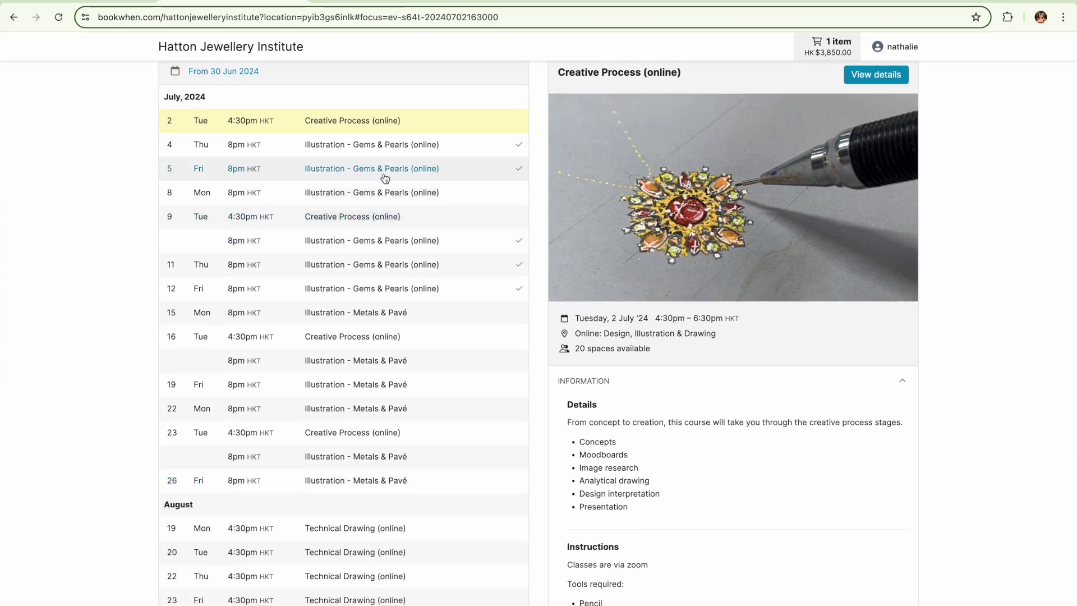
- Add Illustration: Metals & Pavé (online) tickets for the 8pm classes on 15, 16, 19, 22, 23 and 26 July
click(384, 312)
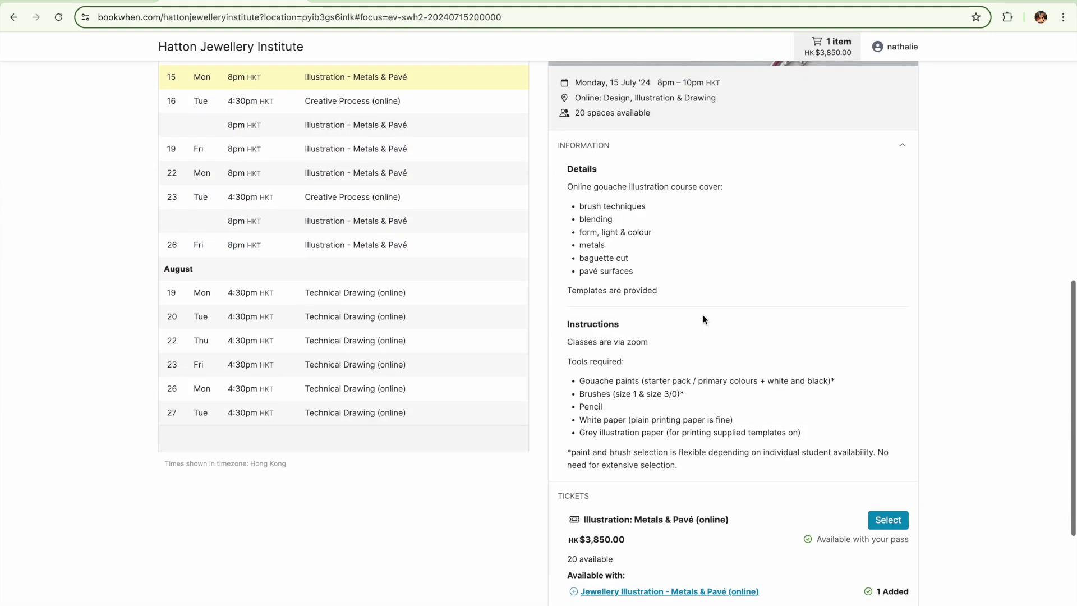
click(887, 521)
click(406, 130)
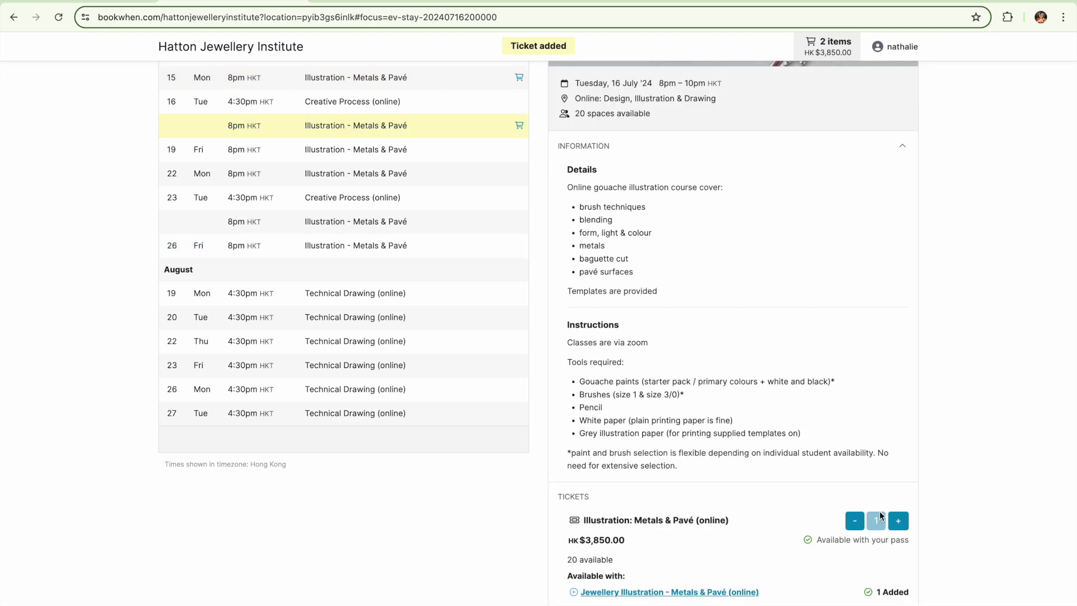
click(430, 148)
click(888, 521)
click(472, 173)
click(887, 520)
click(388, 223)
click(887, 520)
click(387, 245)
click(887, 520)
scroll(510, 153, up, 2)
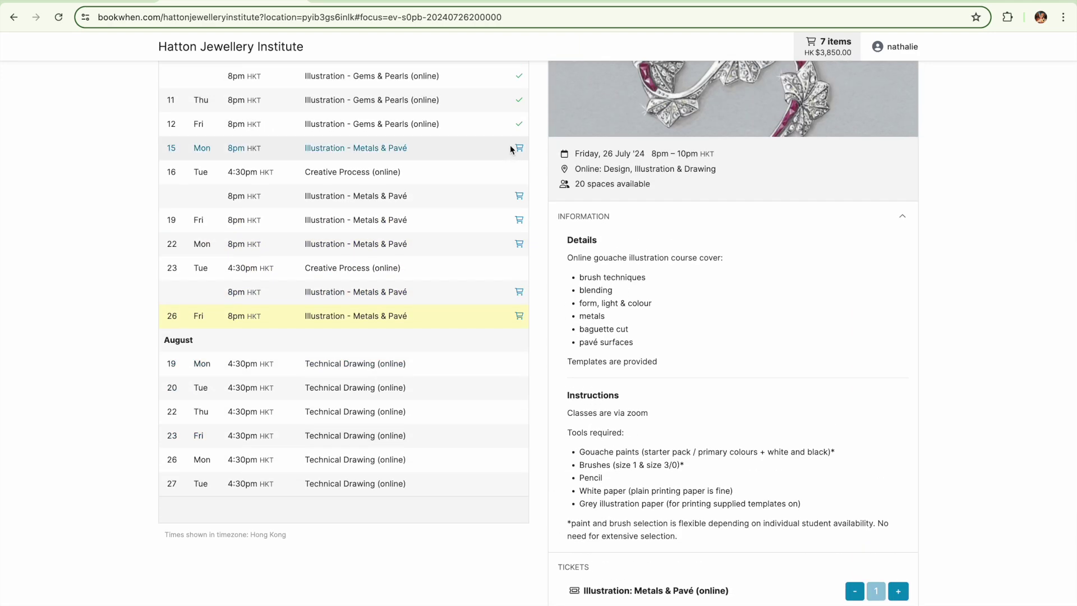
scroll(824, 335, down, 4)
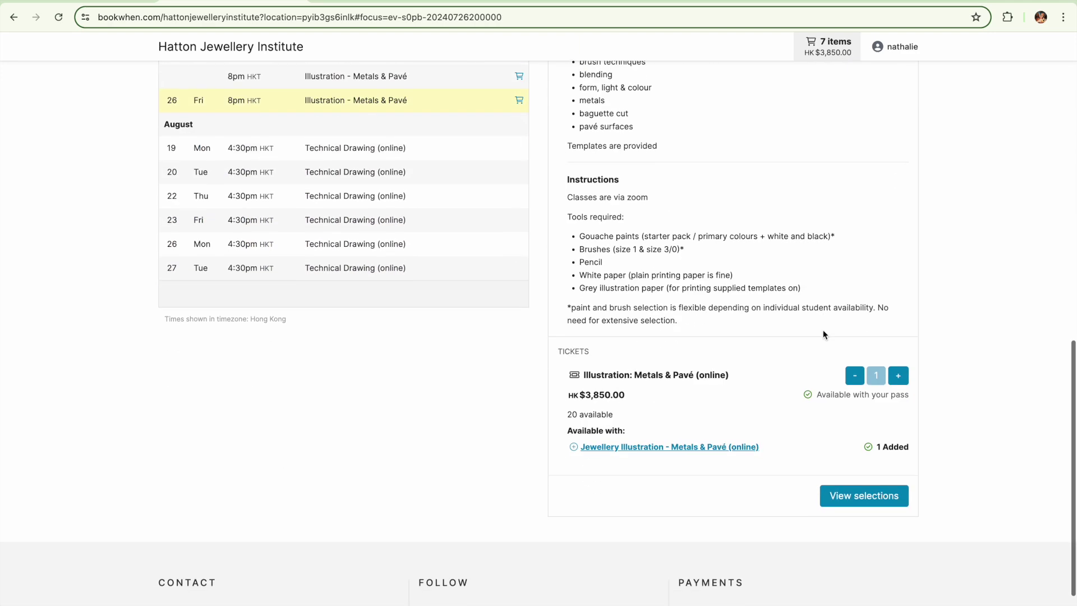
- Check out the six illustration classes with the new pass and continue past the attendee details
click(866, 497)
scroll(675, 354, down, 5)
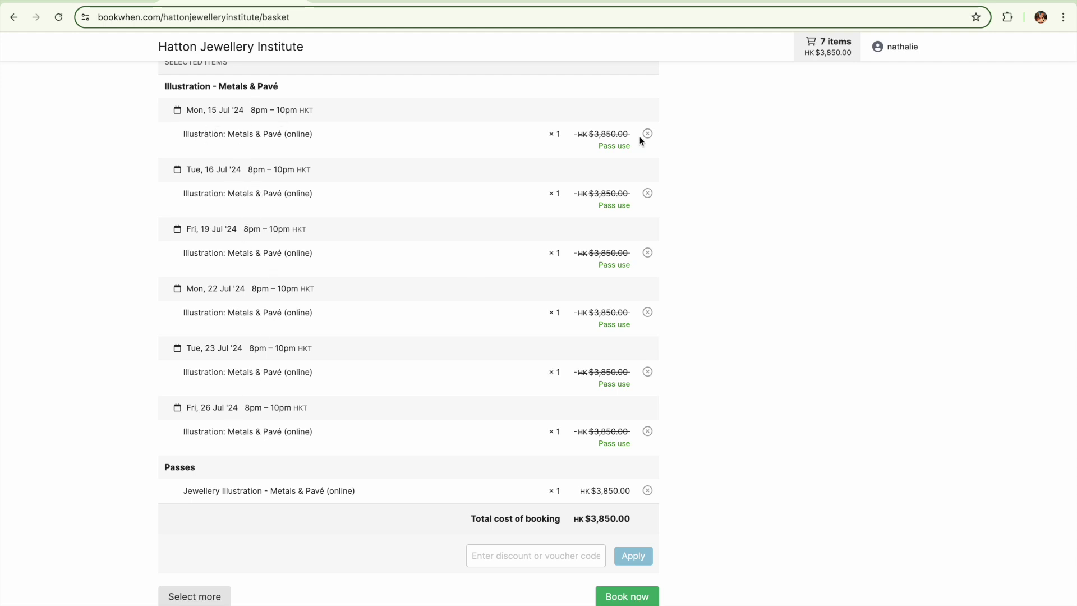
click(627, 596)
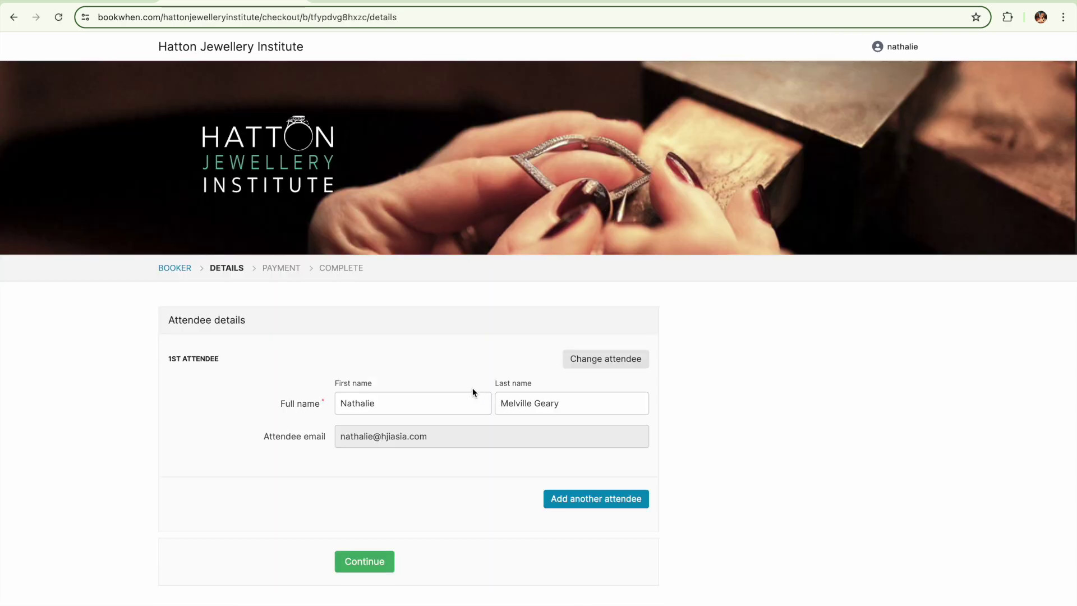
scroll(472, 388, down, 3)
click(365, 480)
- Review the booking costs and payment options, and open the card payment form to look it over
scroll(364, 476, down, 4)
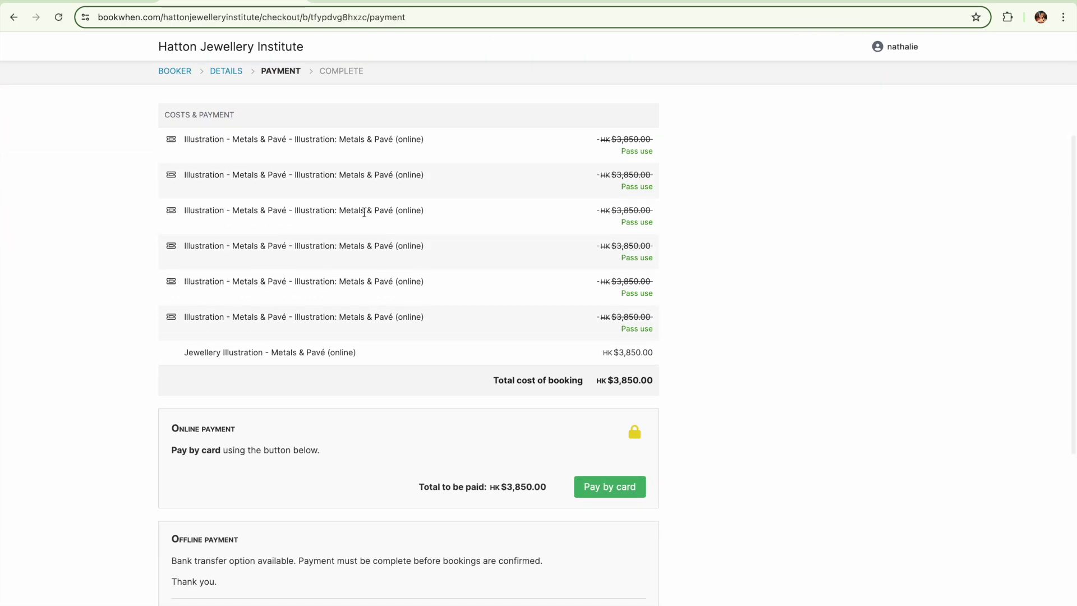
scroll(613, 428, down, 3)
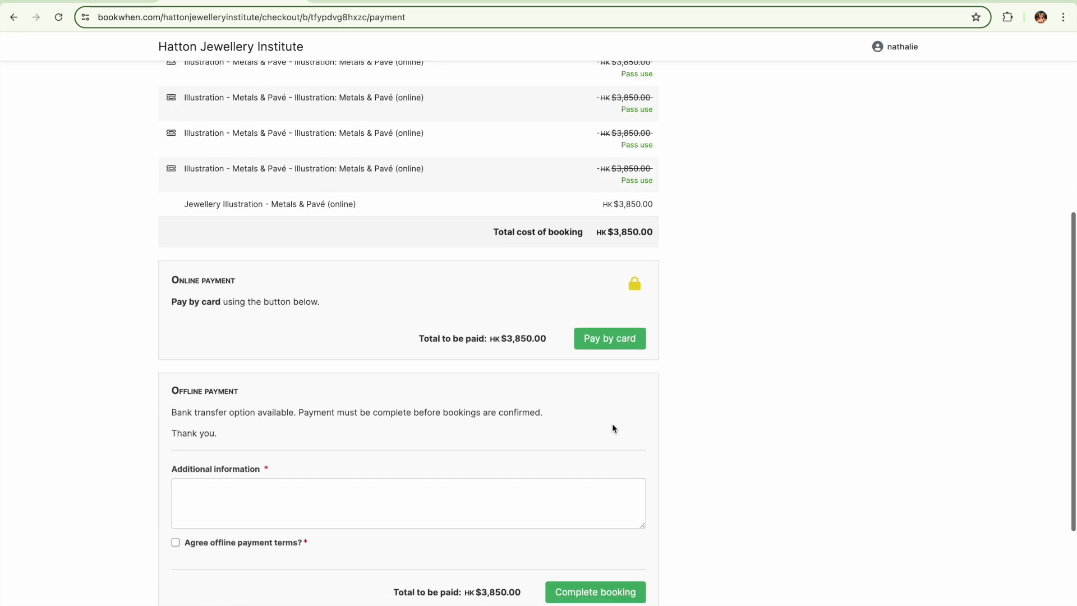
click(610, 330)
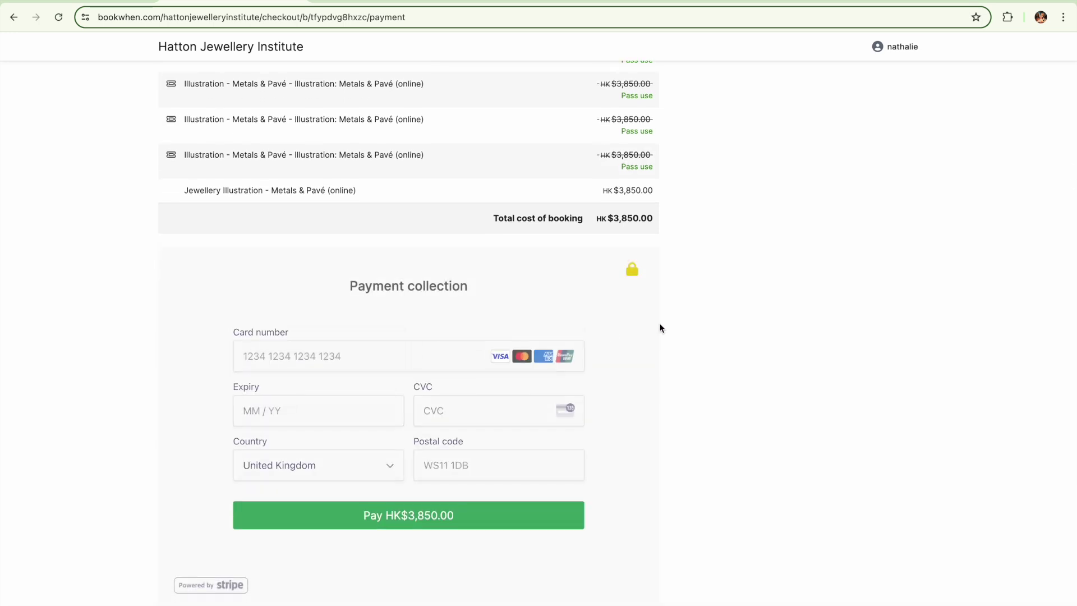
scroll(662, 324, down, 1)
scroll(394, 415, down, 2)
scroll(392, 408, down, 1)
scroll(206, 210, up, 3)
scroll(207, 213, down, 3)
- Go back from the card form and complete the booking by offline payment, with "T&C" as additional information and the terms agreed
key(alt+Left)
key(Return)
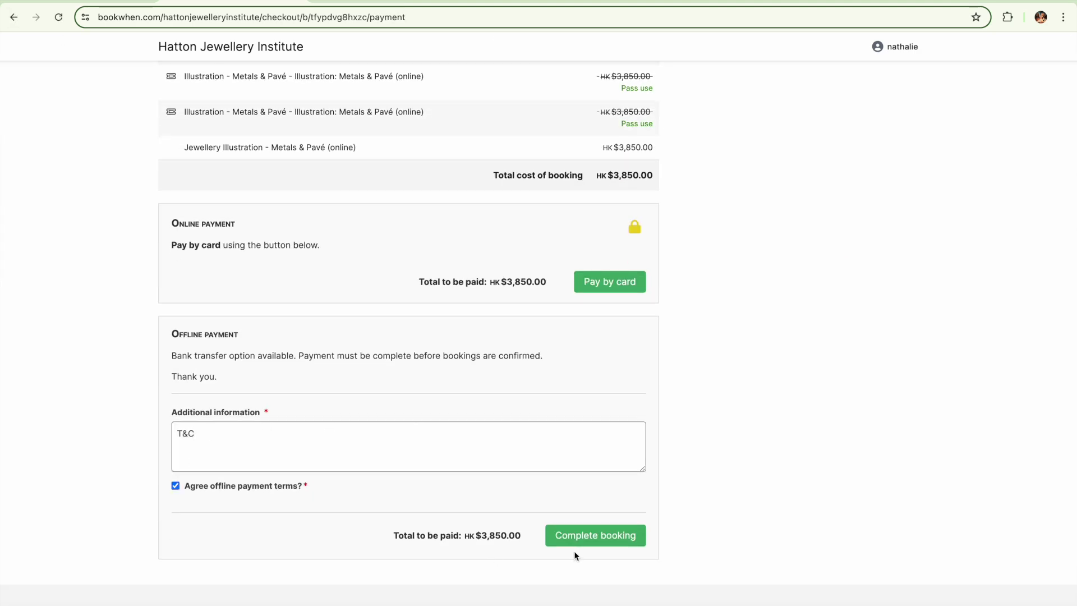
click(584, 542)
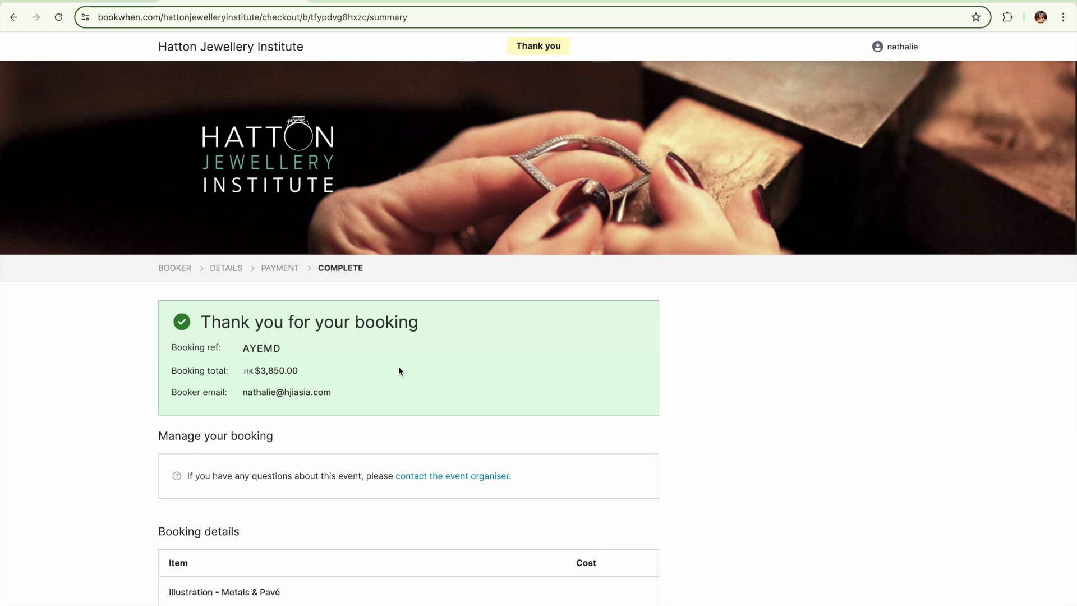
scroll(399, 370, down, 1)
scroll(314, 311, down, 5)
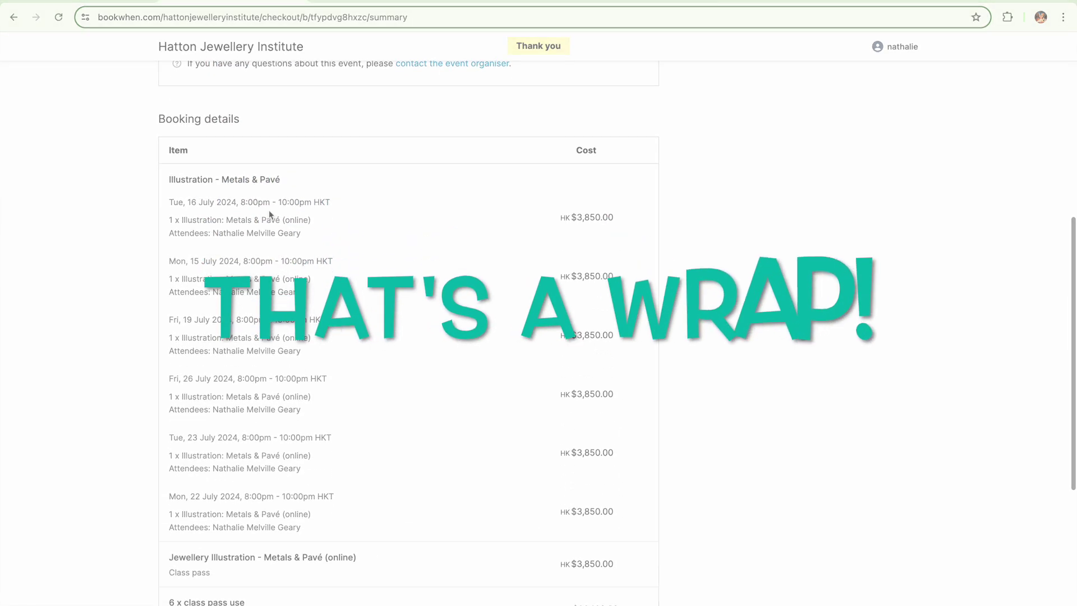